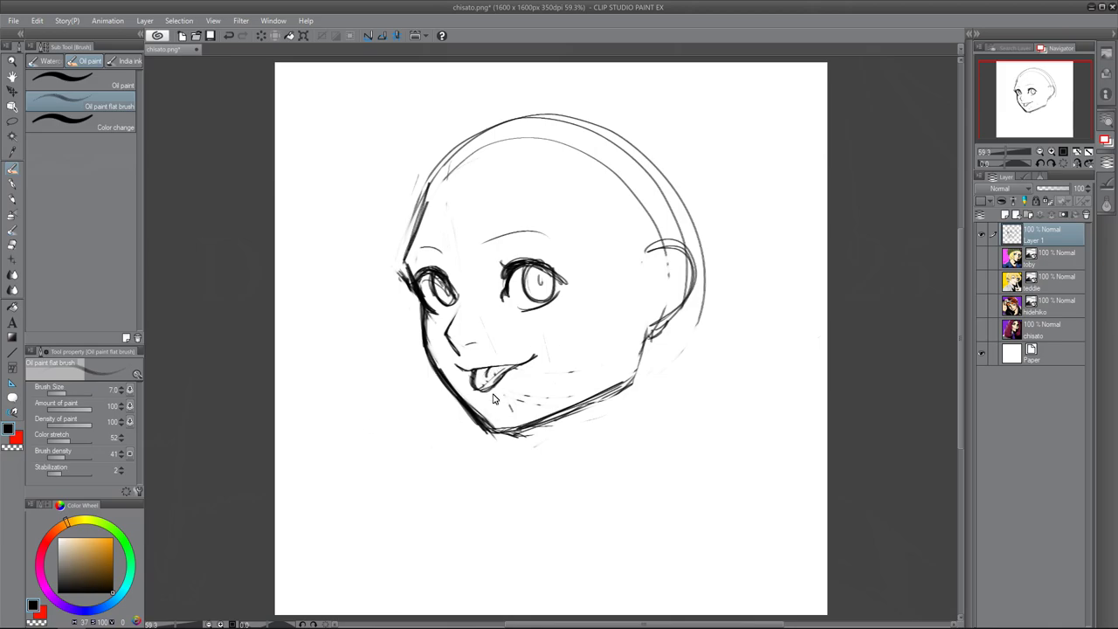
# Lasso the near eye, transform it slightly upward on the face, and clear the selection
pyautogui.press('m')
pyautogui.moveTo(531, 245)
pyautogui.mouseDown()
pyautogui.moveTo(579, 270)
pyautogui.moveTo(535, 239)
pyautogui.mouseUp()
pyautogui.hotkey('ctrl', 't')
pyautogui.moveTo(556, 315); pyautogui.dragTo(558, 307)
pyautogui.press('Return')
pyautogui.hotkey('ctrl', 'd')
pyautogui.press('b')
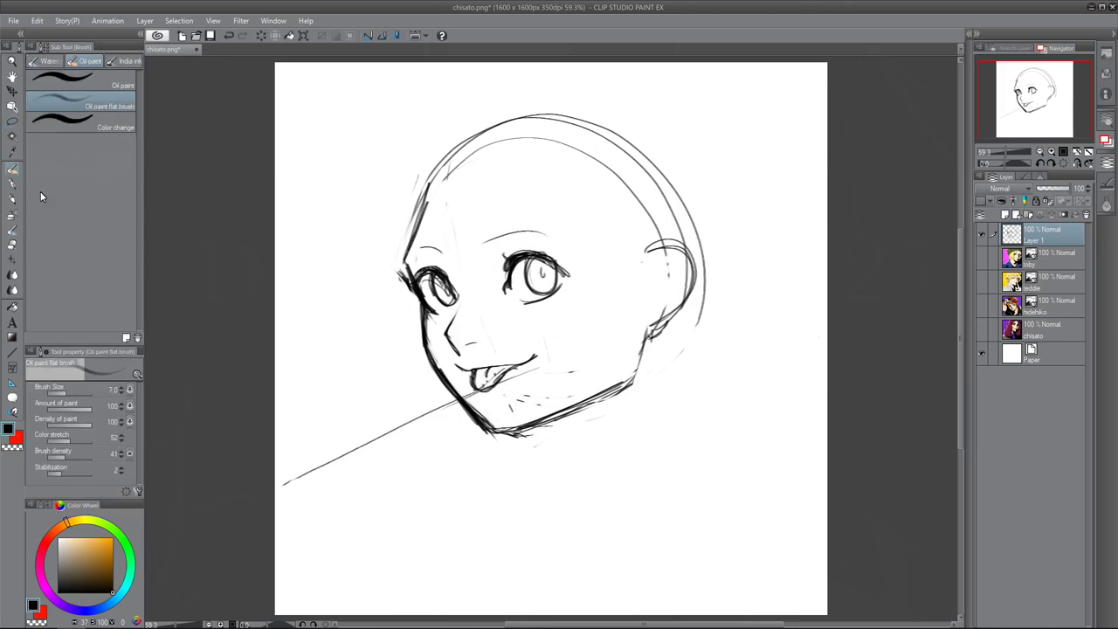
# Sketch the hand's fingers gripping the stick and the forearm outline running down to the canvas edge
pyautogui.moveTo(325, 468)
pyautogui.mouseDown()
pyautogui.moveTo(369, 449)
pyautogui.moveTo(358, 479)
pyautogui.moveTo(302, 509)
pyautogui.mouseUp()
pyautogui.moveTo(367, 472); pyautogui.dragTo(307, 615)
pyautogui.moveTo(275, 440)
pyautogui.mouseDown()
pyautogui.moveTo(304, 535)
pyautogui.moveTo(309, 525)
pyautogui.mouseUp()
pyautogui.moveTo(309, 528); pyautogui.dragTo(292, 534)
pyautogui.moveTo(275, 454)
pyautogui.mouseDown()
pyautogui.moveTo(291, 505)
pyautogui.moveTo(278, 566)
pyautogui.mouseUp()
# Draw the blocky frozen treat on the stick between the hand and the mouth, with a darkened broken end
pyautogui.moveTo(359, 448)
pyautogui.mouseDown()
pyautogui.moveTo(323, 468)
pyautogui.moveTo(515, 372)
pyautogui.moveTo(385, 418)
pyautogui.moveTo(445, 415)
pyautogui.mouseUp()
pyautogui.moveTo(376, 437)
pyautogui.mouseDown()
pyautogui.moveTo(391, 463)
pyautogui.moveTo(445, 417)
pyautogui.mouseUp()
pyautogui.moveTo(420, 406)
pyautogui.mouseDown()
pyautogui.moveTo(482, 393)
pyautogui.moveTo(446, 418)
pyautogui.mouseUp()
pyautogui.moveTo(421, 405); pyautogui.dragTo(449, 416)
pyautogui.moveTo(370, 433); pyautogui.dragTo(387, 446)
pyautogui.moveTo(382, 449); pyautogui.dragTo(417, 447)
# Detail the near eye with a pupil and longer lashes, and reinforce the jaw line
pyautogui.moveTo(542, 271); pyautogui.dragTo(575, 274)
pyautogui.moveTo(508, 431)
pyautogui.mouseDown()
pyautogui.moveTo(629, 383)
pyautogui.moveTo(618, 391)
pyautogui.mouseUp()
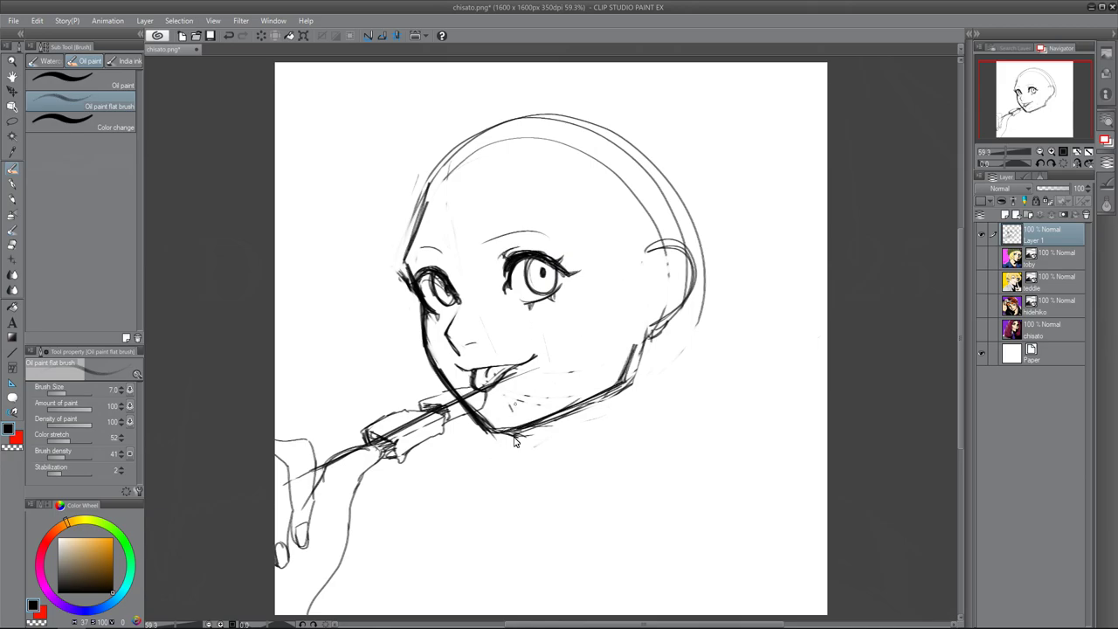
# Transform the whole sketch so it is larger and the top of the head reaches the canvas's upper edge
pyautogui.hotkey('ctrl', 't')
pyautogui.moveTo(549, 113); pyautogui.dragTo(548, 62)
pyautogui.moveTo(571, 399)
pyautogui.mouseDown()
pyautogui.moveTo(607, 406)
pyautogui.moveTo(590, 405)
pyautogui.moveTo(596, 391)
pyautogui.mouseUp()
pyautogui.click(108, 389)
# Erase the lines crossing the fingers and the chin outline overlapping the frozen treat
pyautogui.press('e')
pyautogui.moveTo(286, 463); pyautogui.dragTo(302, 491)
pyautogui.moveTo(302, 491); pyautogui.dragTo(306, 466)
pyautogui.moveTo(418, 398)
pyautogui.mouseDown()
pyautogui.moveTo(471, 374)
pyautogui.moveTo(500, 370)
pyautogui.mouseUp()
pyautogui.press('b')
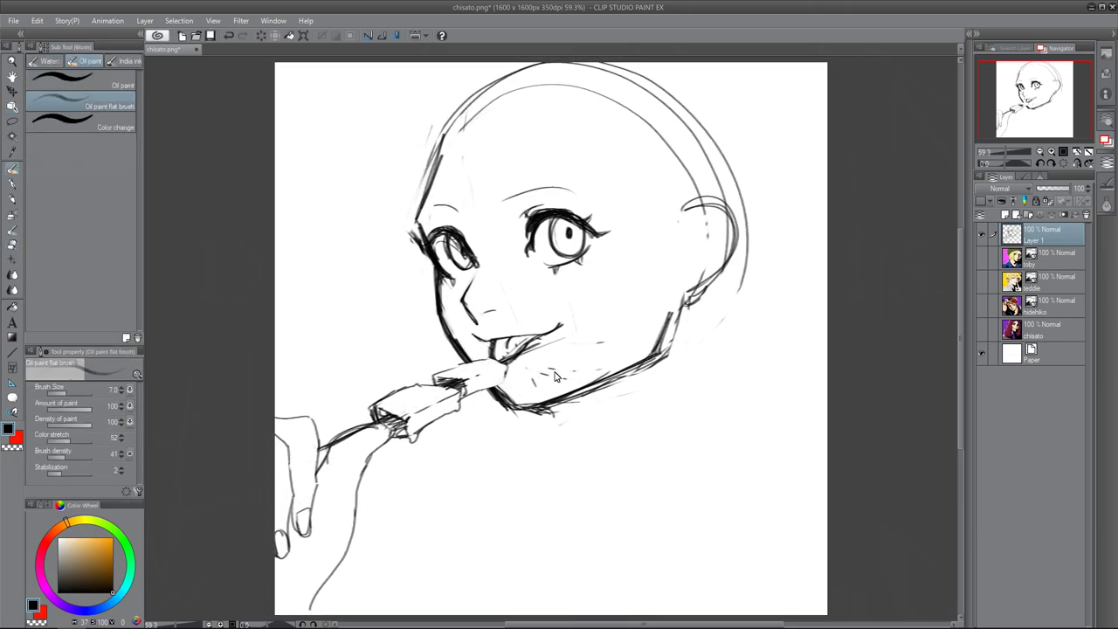
# Lasso the near eye, adjust its position with a transform, and clear the selection
pyautogui.moveTo(478, 278)
pyautogui.mouseDown()
pyautogui.moveTo(452, 312)
pyautogui.moveTo(466, 319)
pyautogui.moveTo(441, 288)
pyautogui.moveTo(450, 275)
pyautogui.moveTo(437, 253)
pyautogui.moveTo(444, 270)
pyautogui.mouseUp()
pyautogui.hotkey('ctrl', 'z')
pyautogui.press('m')
pyautogui.moveTo(587, 289); pyautogui.dragTo(593, 290)
pyautogui.hotkey('ctrl', 't')
pyautogui.moveTo(567, 236); pyautogui.dragTo(554, 248)
pyautogui.press('Return')
pyautogui.hotkey('ctrl', 'd')
pyautogui.press('b')
# Sketch the neck lines below the chin and behind the ear with the Oil paint flat brush
pyautogui.press('e')
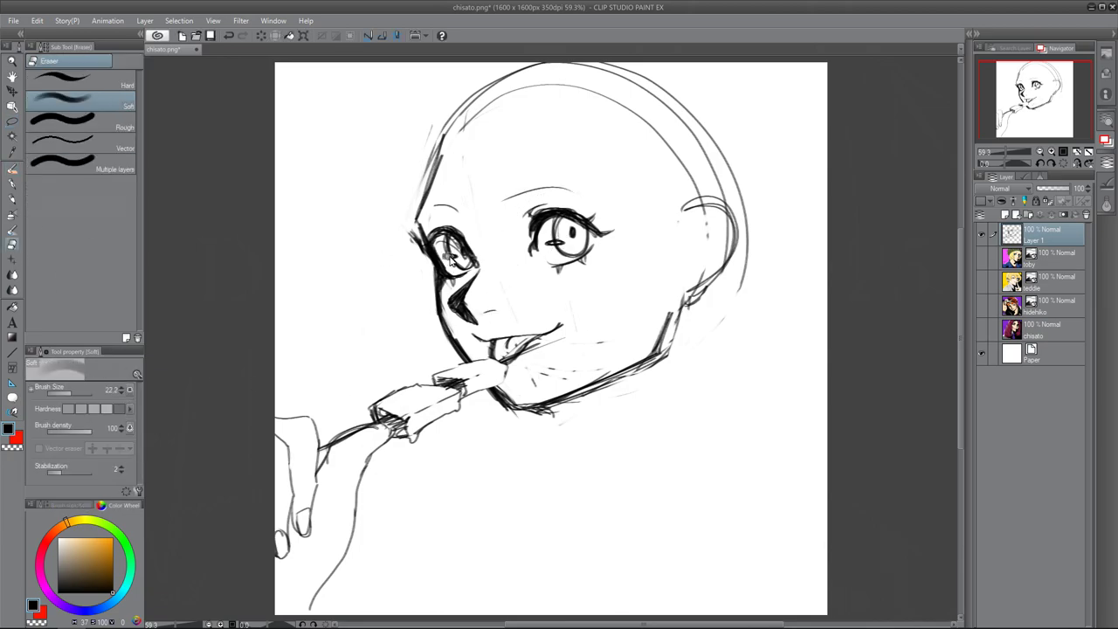
pyautogui.click(12, 168)
pyautogui.moveTo(540, 410); pyautogui.dragTo(530, 454)
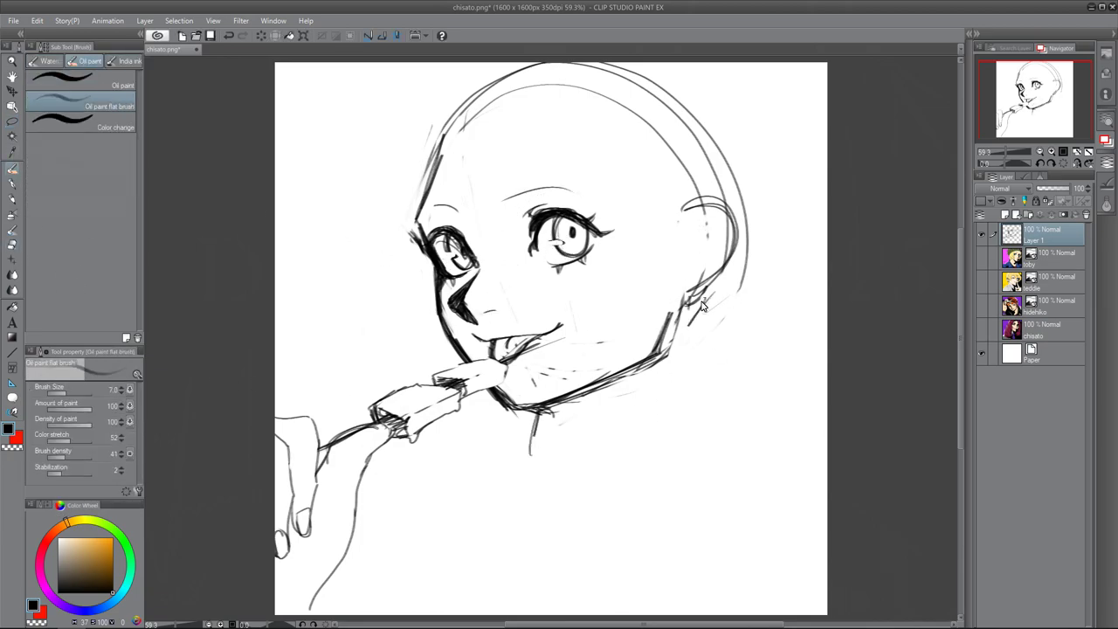
pyautogui.moveTo(704, 301); pyautogui.dragTo(685, 419)
pyautogui.moveTo(541, 411); pyautogui.dragTo(548, 462)
# Darken both eyebrows and rough in the high collar around the neck
pyautogui.hotkey('ctrl', '-')
pyautogui.hotkey('ctrl', '-')
pyautogui.moveTo(526, 258); pyautogui.dragTo(566, 260)
pyautogui.moveTo(478, 279); pyautogui.dragTo(496, 263)
pyautogui.moveTo(579, 342)
pyautogui.mouseDown()
pyautogui.moveTo(538, 397)
pyautogui.moveTo(546, 407)
pyautogui.mouseUp()
pyautogui.moveTo(545, 383)
pyautogui.mouseDown()
pyautogui.moveTo(526, 426)
pyautogui.moveTo(643, 381)
pyautogui.mouseUp()
# Check a reference portrait layer briefly, and scale the sketch up to 110% with its proportions kept
pyautogui.click(981, 306)
pyautogui.click(980, 306)
pyautogui.click(13, 106)
pyautogui.rightClick(586, 387)
pyautogui.click(629, 501)
pyautogui.moveTo(740, 494); pyautogui.dragTo(788, 543)
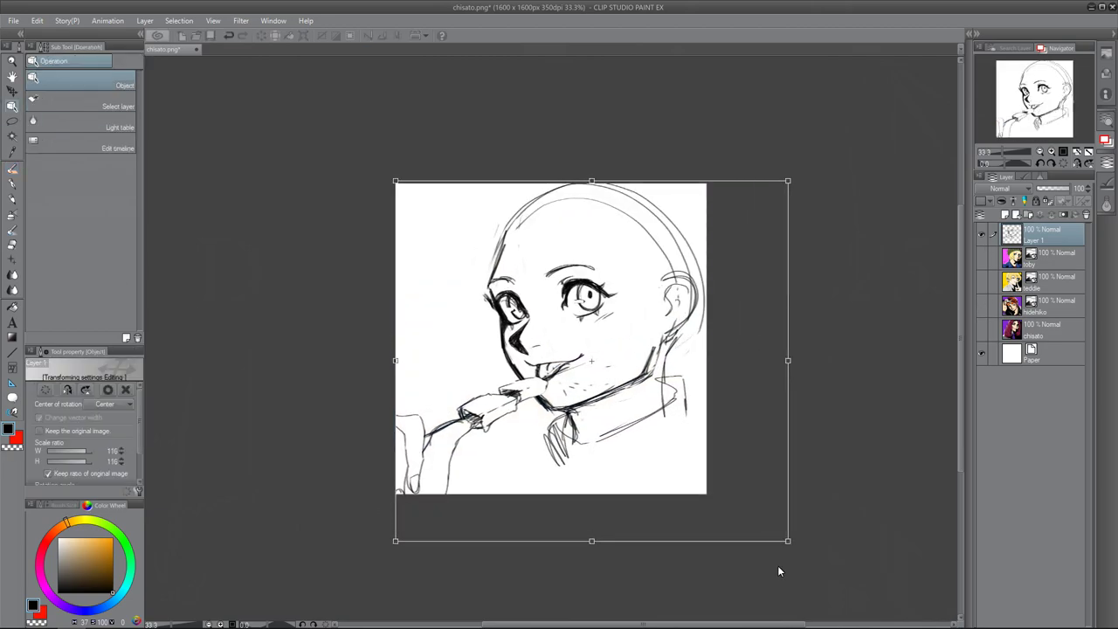
pyautogui.press('Return')
pyautogui.moveTo(624, 456)
pyautogui.mouseDown()
pyautogui.moveTo(621, 436)
pyautogui.moveTo(632, 456)
pyautogui.mouseUp()
# Sketch a diagonal background line beside the head, and draw the collar opening and shoulder lines
pyautogui.click(12, 169)
pyautogui.moveTo(512, 225); pyautogui.dragTo(395, 340)
pyautogui.moveTo(555, 424)
pyautogui.mouseDown()
pyautogui.moveTo(578, 494)
pyautogui.moveTo(705, 461)
pyautogui.mouseUp()
pyautogui.moveTo(693, 409); pyautogui.dragTo(706, 420)
pyautogui.moveTo(578, 440); pyautogui.dragTo(589, 493)
pyautogui.moveTo(586, 442)
pyautogui.mouseDown()
pyautogui.moveTo(594, 494)
pyautogui.moveTo(470, 493)
pyautogui.mouseUp()
pyautogui.moveTo(559, 453); pyautogui.dragTo(518, 466)
pyautogui.moveTo(493, 462); pyautogui.dragTo(463, 493)
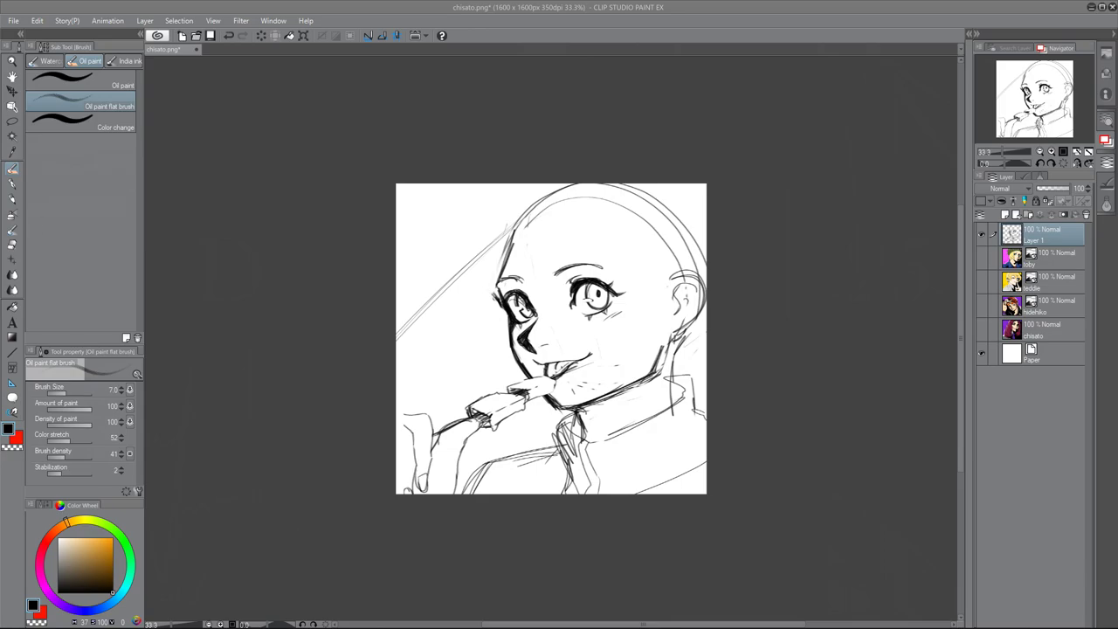
# Touch up the far eye and the forearm outline, and increase the brush size to 9.0
pyautogui.moveTo(510, 274)
pyautogui.mouseDown()
pyautogui.moveTo(503, 289)
pyautogui.moveTo(532, 303)
pyautogui.mouseUp()
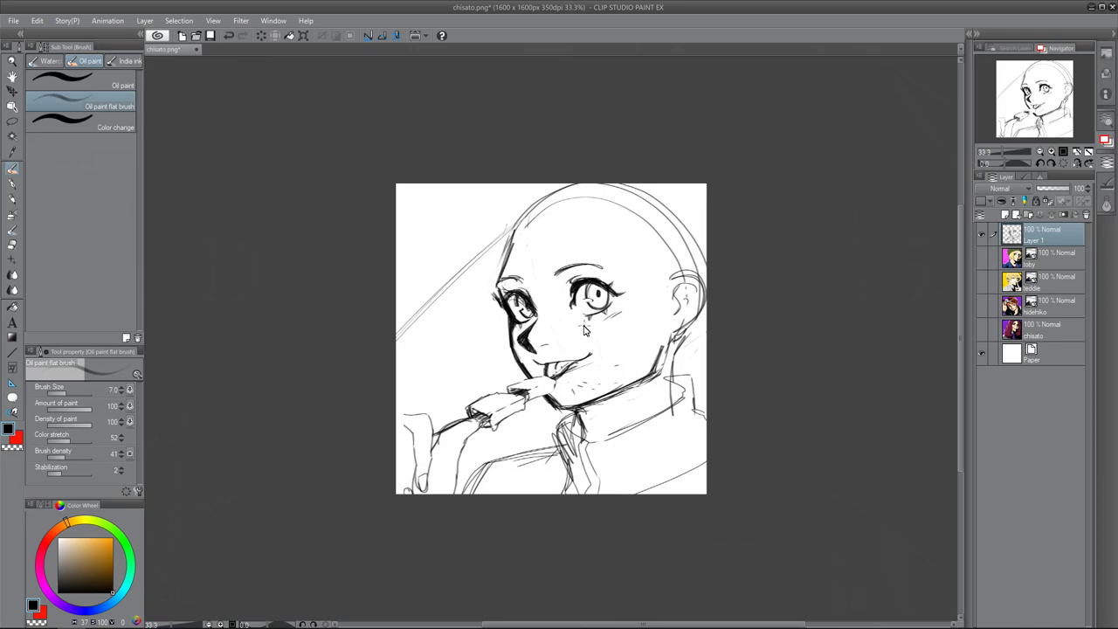
pyautogui.press('p')
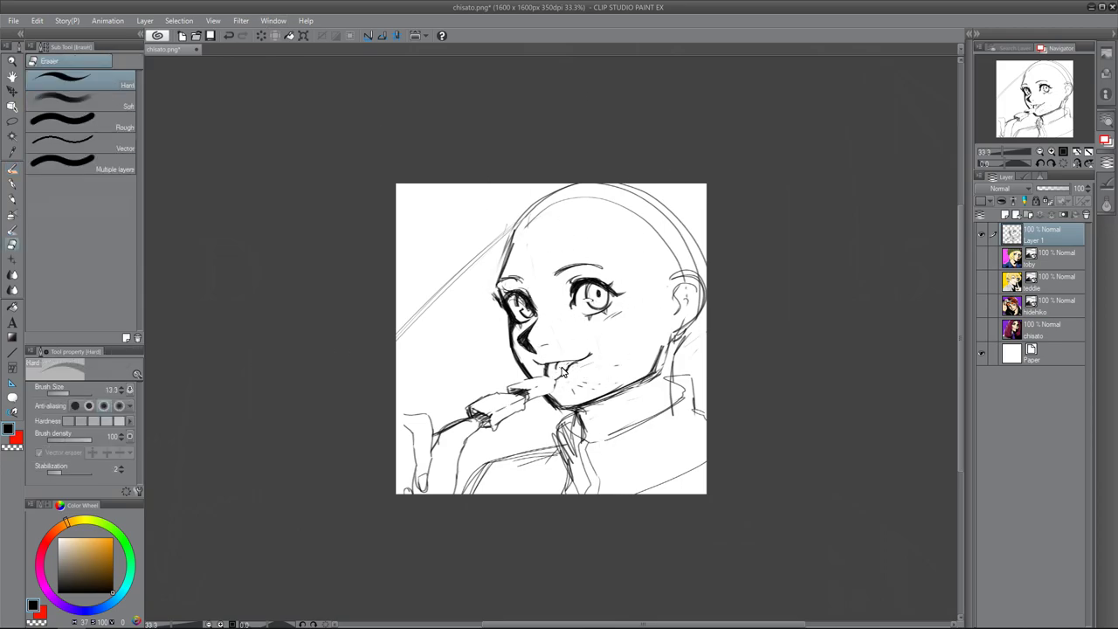
pyautogui.press('b')
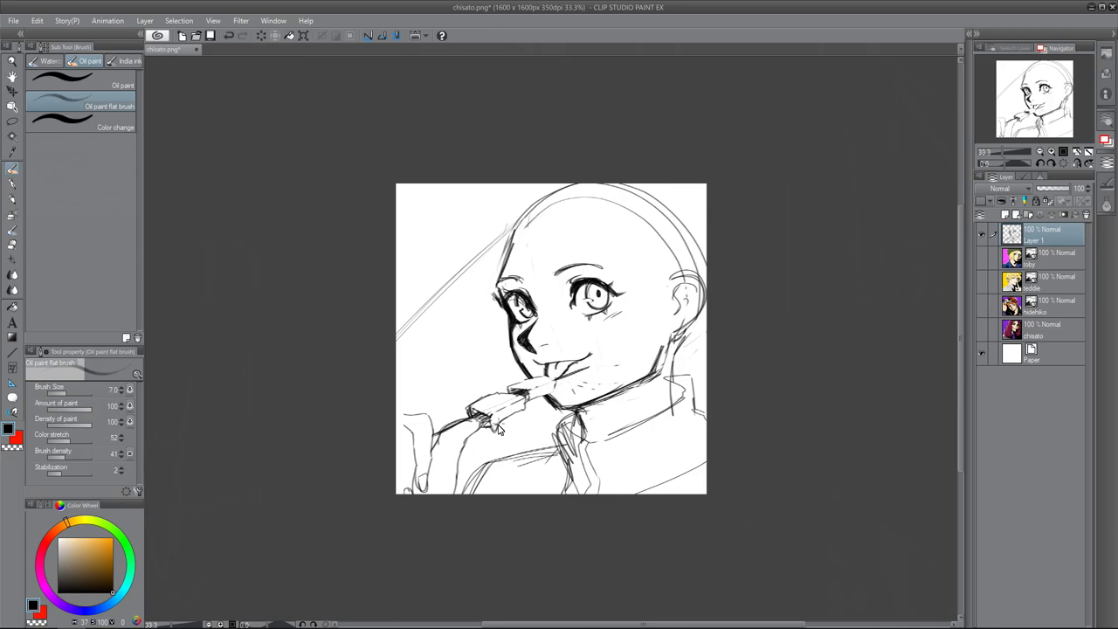
pyautogui.moveTo(455, 492); pyautogui.dragTo(479, 426)
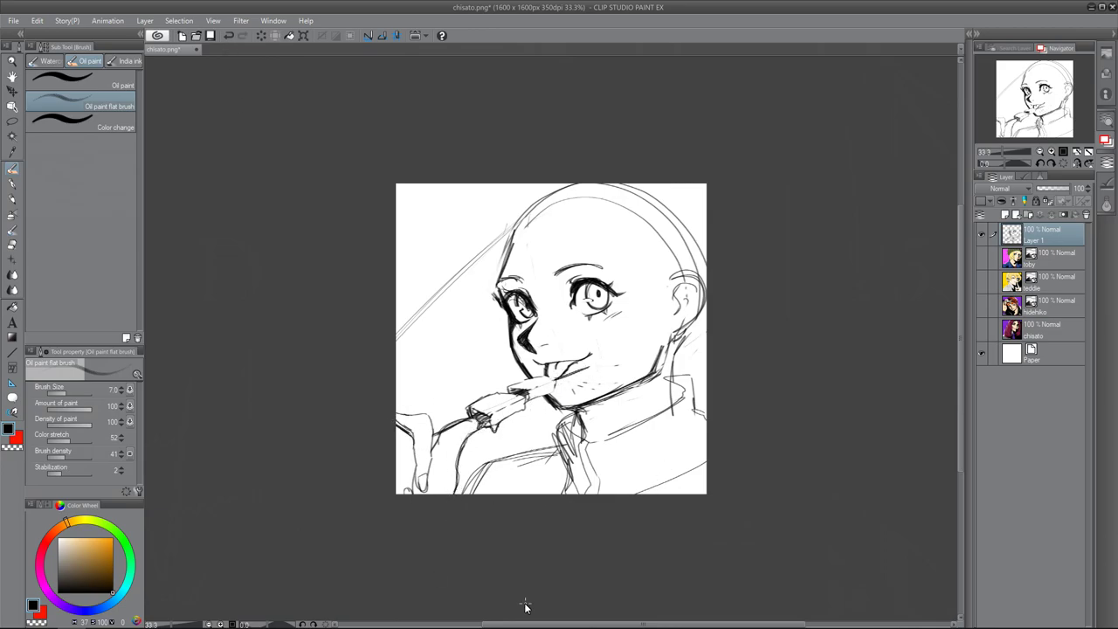
pyautogui.press(']')
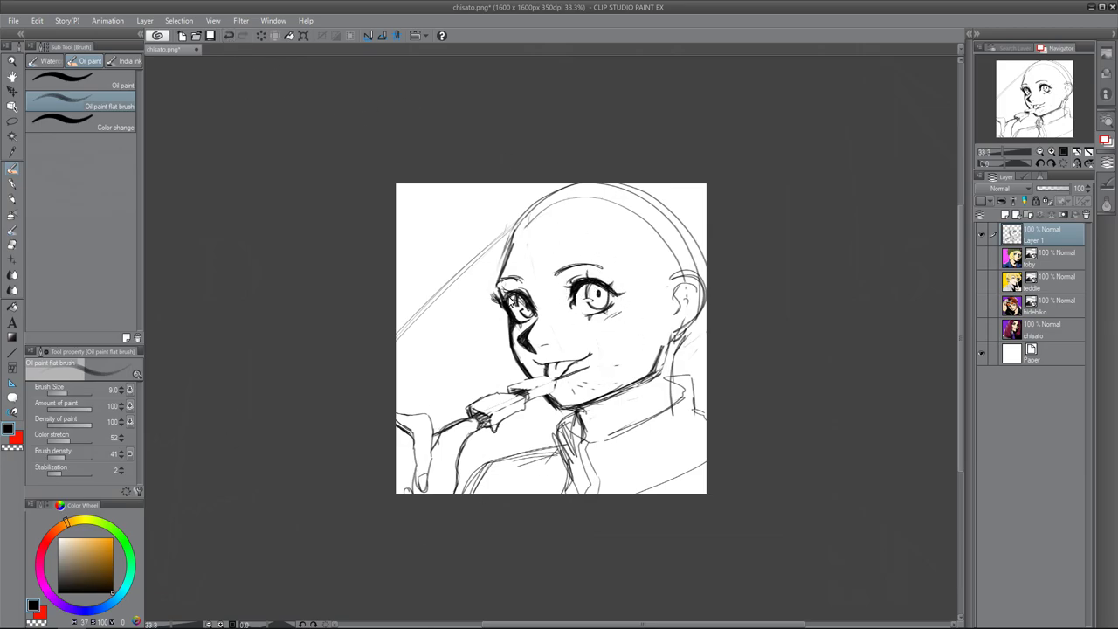
# Nudge the near eye slightly with a lasso selection and transform, and check the face in a mirrored view
pyautogui.click(13, 122)
pyautogui.hotkey('ctrl', 't')
pyautogui.moveTo(629, 324); pyautogui.dragTo(621, 314)
pyautogui.press('Return')
pyautogui.hotkey('ctrl', 'd')
pyautogui.click(1076, 164)
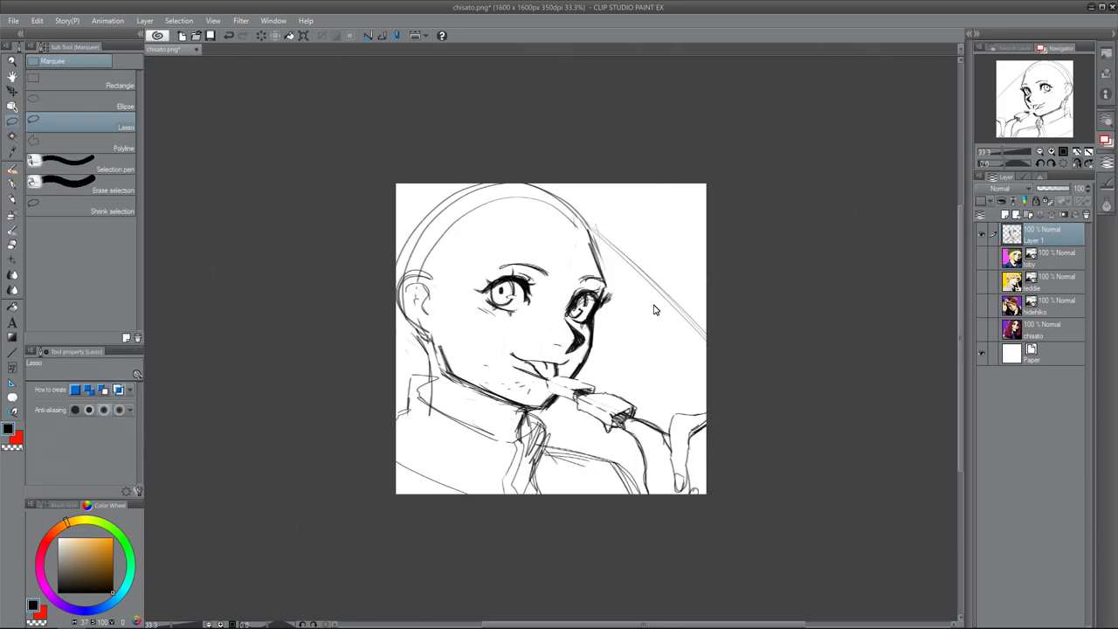
pyautogui.press('h')
pyautogui.press('b')
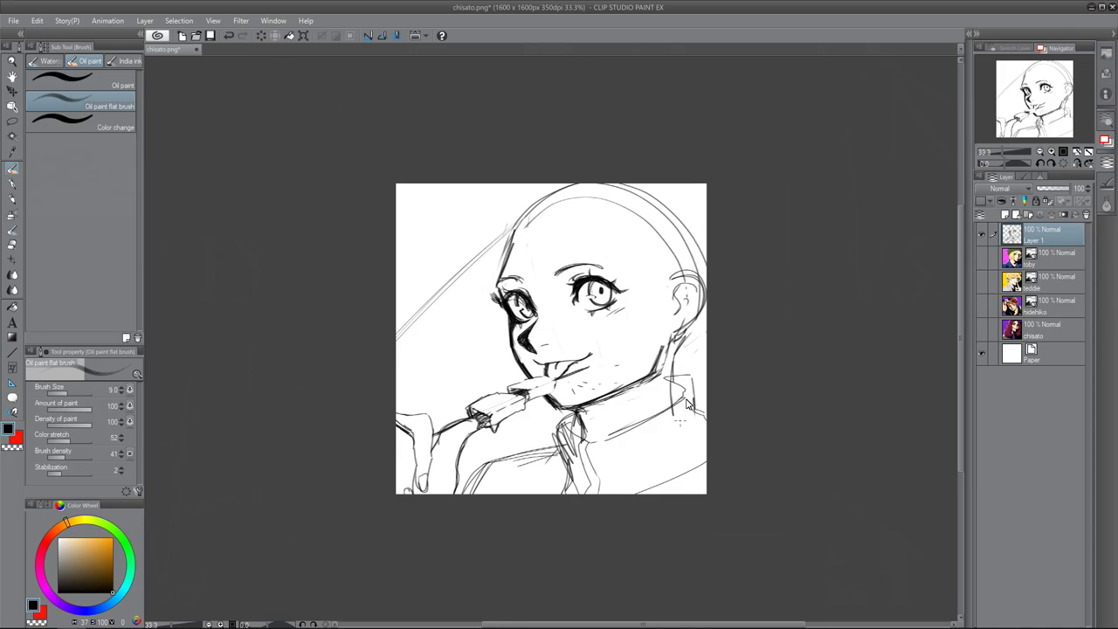
# Sketch the bangs across the forehead, the hair outline around the head, and the locks beside both cheeks
pyautogui.moveTo(586, 231); pyautogui.dragTo(527, 292)
pyautogui.moveTo(538, 225); pyautogui.dragTo(472, 281)
pyautogui.moveTo(499, 219); pyautogui.dragTo(482, 324)
pyautogui.moveTo(529, 185); pyautogui.dragTo(480, 278)
pyautogui.moveTo(688, 185); pyautogui.dragTo(702, 253)
pyautogui.moveTo(611, 229); pyautogui.dragTo(600, 288)
pyautogui.moveTo(674, 250)
pyautogui.mouseDown()
pyautogui.moveTo(625, 302)
pyautogui.moveTo(670, 302)
pyautogui.mouseUp()
pyautogui.moveTo(480, 254); pyautogui.dragTo(489, 341)
pyautogui.moveTo(482, 234); pyautogui.dragTo(495, 351)
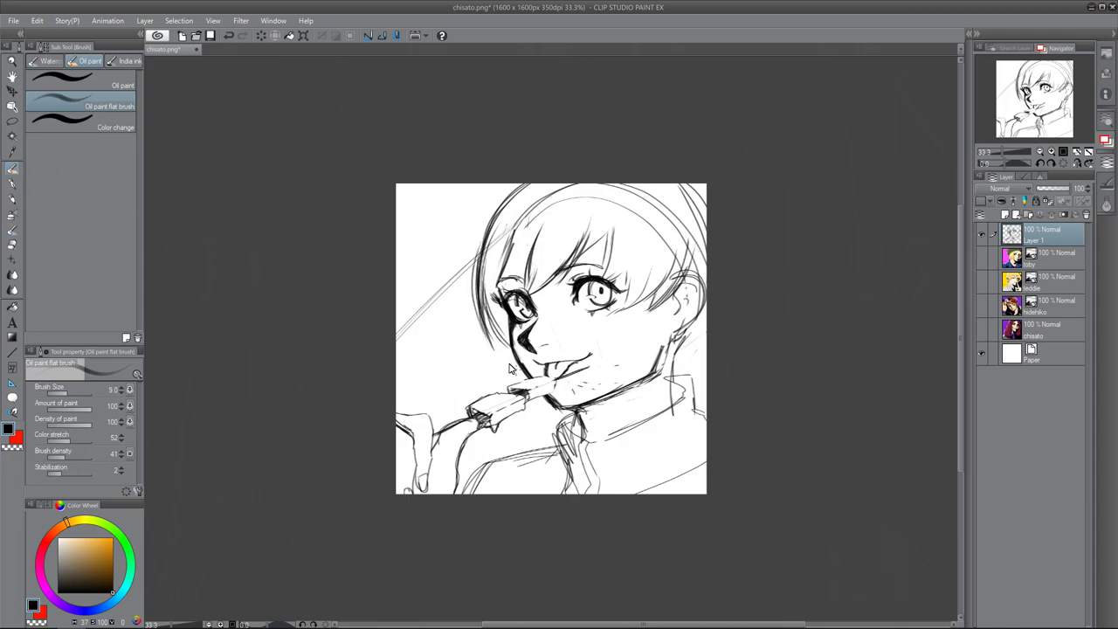
pyautogui.moveTo(674, 264); pyautogui.dragTo(647, 346)
pyautogui.moveTo(692, 278); pyautogui.dragTo(667, 350)
# Erase the skull construction curves and forehead lines showing through the hair with the Soft eraser
pyautogui.press('e')
pyautogui.moveTo(522, 215); pyautogui.dragTo(480, 297)
pyautogui.click(82, 101)
pyautogui.moveTo(490, 234)
pyautogui.mouseDown()
pyautogui.moveTo(566, 184)
pyautogui.moveTo(503, 273)
pyautogui.mouseUp()
pyautogui.moveTo(512, 243); pyautogui.dragTo(499, 281)
pyautogui.moveTo(539, 215); pyautogui.dragTo(595, 195)
pyautogui.moveTo(599, 199)
pyautogui.mouseDown()
pyautogui.moveTo(667, 247)
pyautogui.moveTo(699, 301)
pyautogui.moveTo(701, 259)
pyautogui.moveTo(664, 216)
pyautogui.moveTo(696, 209)
pyautogui.mouseUp()
# Draw more hair strands over the far temple and a layered lock covering the ear
pyautogui.click(12, 169)
pyautogui.moveTo(502, 227); pyautogui.dragTo(490, 323)
pyautogui.moveTo(515, 218); pyautogui.dragTo(500, 299)
pyautogui.moveTo(527, 251); pyautogui.dragTo(510, 299)
pyautogui.moveTo(692, 221); pyautogui.dragTo(699, 301)
pyautogui.moveTo(683, 239); pyautogui.dragTo(644, 311)
pyautogui.moveTo(702, 286); pyautogui.dragTo(639, 339)
# Erase the long hair tips beside the far cheek and redraw them as shorter pointed locks
pyautogui.click(12, 244)
pyautogui.moveTo(484, 293); pyautogui.dragTo(510, 349)
pyautogui.moveTo(486, 298); pyautogui.dragTo(508, 353)
pyautogui.click(12, 169)
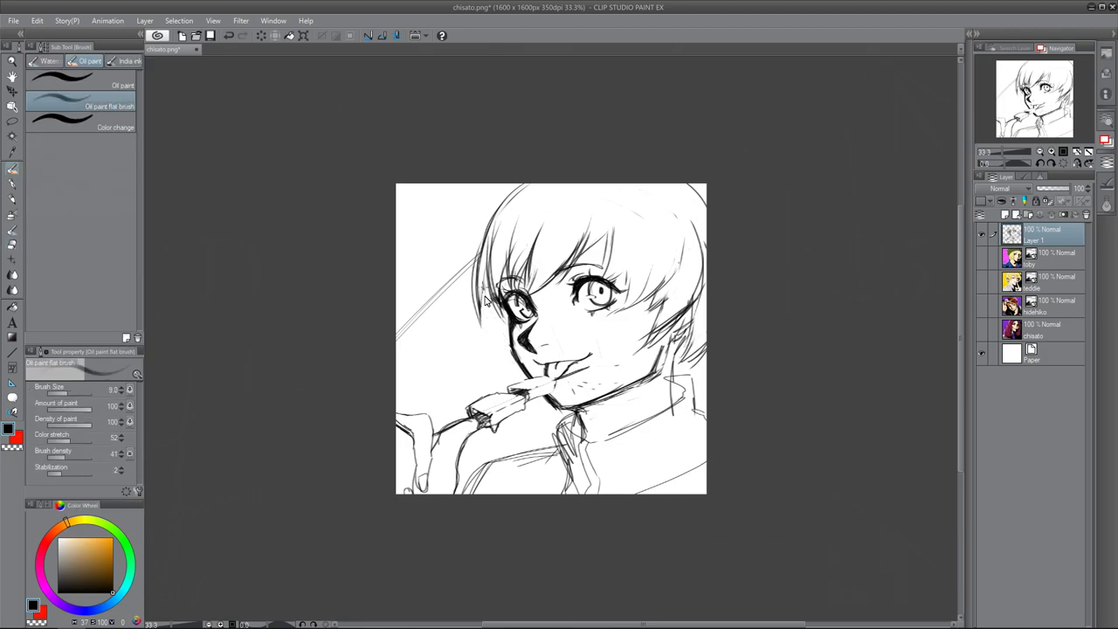
pyautogui.moveTo(483, 286); pyautogui.dragTo(498, 329)
pyautogui.moveTo(476, 278); pyautogui.dragTo(492, 327)
# Add strands at the nape and crown, and strengthen the outer hair contour on both sides
pyautogui.moveTo(706, 331); pyautogui.dragTo(694, 355)
pyautogui.moveTo(705, 338); pyautogui.dragTo(684, 360)
pyautogui.moveTo(653, 194); pyautogui.dragTo(674, 268)
pyautogui.moveTo(522, 183); pyautogui.dragTo(479, 284)
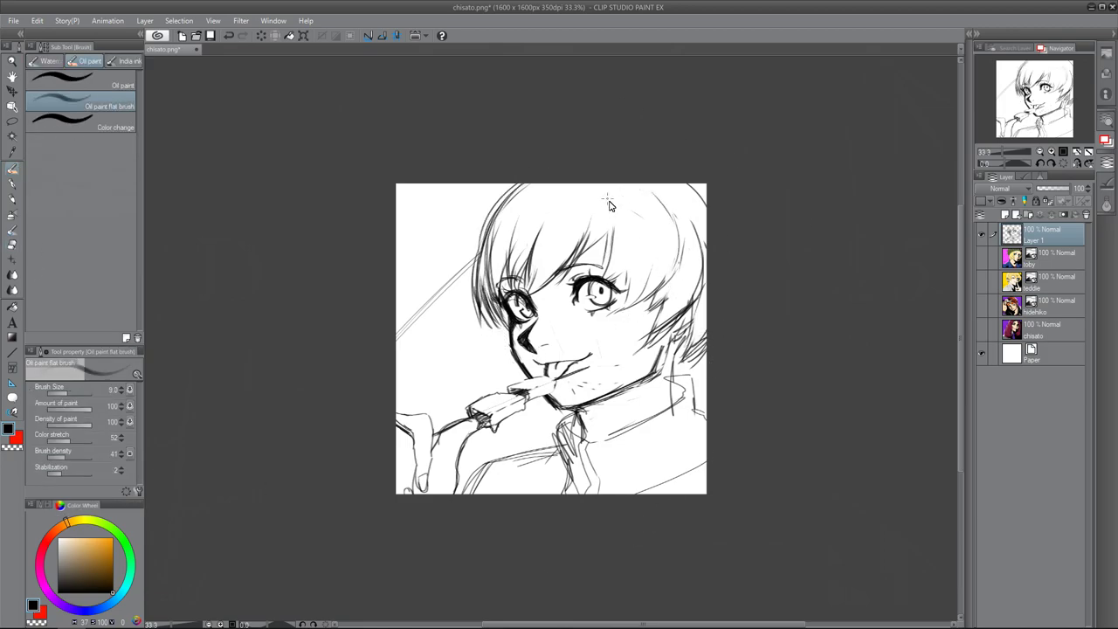
pyautogui.moveTo(571, 184); pyautogui.dragTo(517, 230)
pyautogui.moveTo(524, 211); pyautogui.dragTo(505, 257)
pyautogui.moveTo(669, 224); pyautogui.dragTo(648, 265)
pyautogui.moveTo(683, 189); pyautogui.dragTo(704, 244)
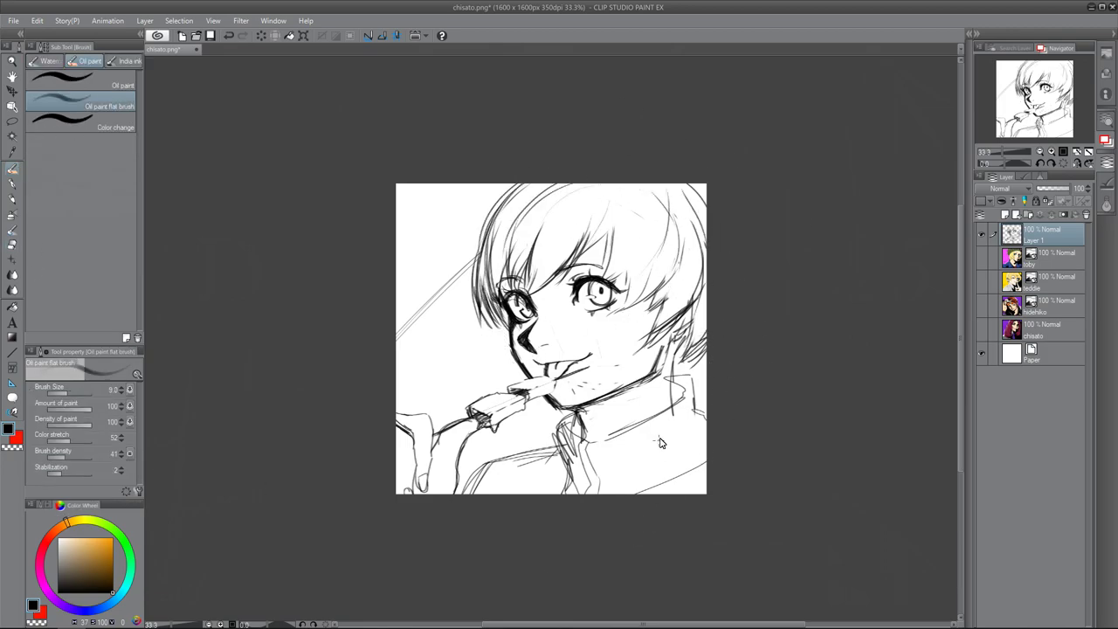
# Rework the shadow beside the nose and touch up the near eye's lower edge
pyautogui.click(228, 35)
pyautogui.moveTo(529, 344)
pyautogui.mouseDown()
pyautogui.moveTo(543, 317)
pyautogui.moveTo(523, 331)
pyautogui.mouseUp()
pyautogui.moveTo(540, 308); pyautogui.dragTo(528, 339)
pyautogui.click(229, 35)
pyautogui.moveTo(585, 307); pyautogui.dragTo(612, 304)
# Draw a turtleneck's upper edge along the jaw and nape, and erase the old collar lines beneath it
pyautogui.moveTo(573, 413)
pyautogui.mouseDown()
pyautogui.moveTo(557, 450)
pyautogui.moveTo(671, 367)
pyautogui.mouseUp()
pyautogui.moveTo(669, 364); pyautogui.dragTo(704, 375)
pyautogui.click(12, 246)
pyautogui.moveTo(561, 430)
pyautogui.mouseDown()
pyautogui.moveTo(580, 441)
pyautogui.moveTo(627, 436)
pyautogui.mouseUp()
pyautogui.moveTo(672, 381); pyautogui.dragTo(702, 416)
# Draw the turtleneck's curved vertical rib lines from its upper edge down toward the shoulders
pyautogui.press('b')
pyautogui.moveTo(572, 421)
pyautogui.mouseDown()
pyautogui.moveTo(589, 491)
pyautogui.moveTo(578, 483)
pyautogui.mouseUp()
pyautogui.moveTo(601, 419); pyautogui.dragTo(616, 489)
pyautogui.moveTo(626, 406); pyautogui.dragTo(642, 471)
pyautogui.moveTo(653, 389)
pyautogui.mouseDown()
pyautogui.moveTo(677, 458)
pyautogui.moveTo(695, 468)
pyautogui.mouseUp()
pyautogui.moveTo(694, 409); pyautogui.dragTo(706, 437)
# Hatch a dark shadow under the chin and jaw along the turtleneck's edge
pyautogui.moveTo(587, 418)
pyautogui.mouseDown()
pyautogui.moveTo(625, 390)
pyautogui.moveTo(576, 421)
pyautogui.mouseUp()
pyautogui.moveTo(627, 386); pyautogui.dragTo(561, 435)
pyautogui.moveTo(585, 406); pyautogui.dragTo(549, 430)
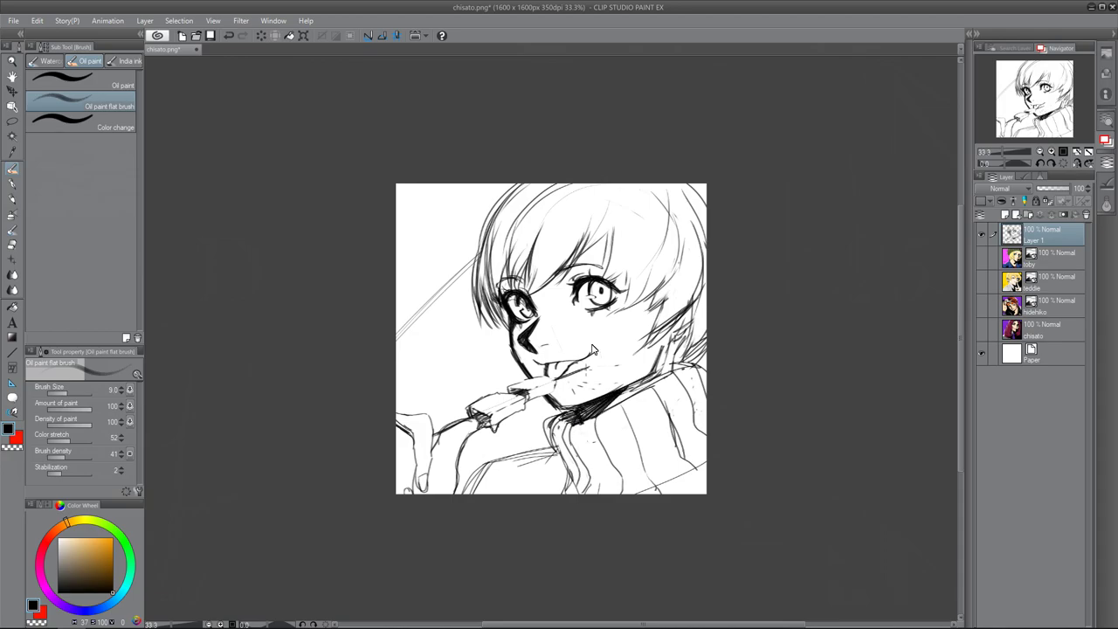
# Add more parallel diagonal lines to the background from the hair to the canvas edge
pyautogui.moveTo(479, 241); pyautogui.dragTo(402, 330)
pyautogui.moveTo(487, 234); pyautogui.dragTo(396, 328)
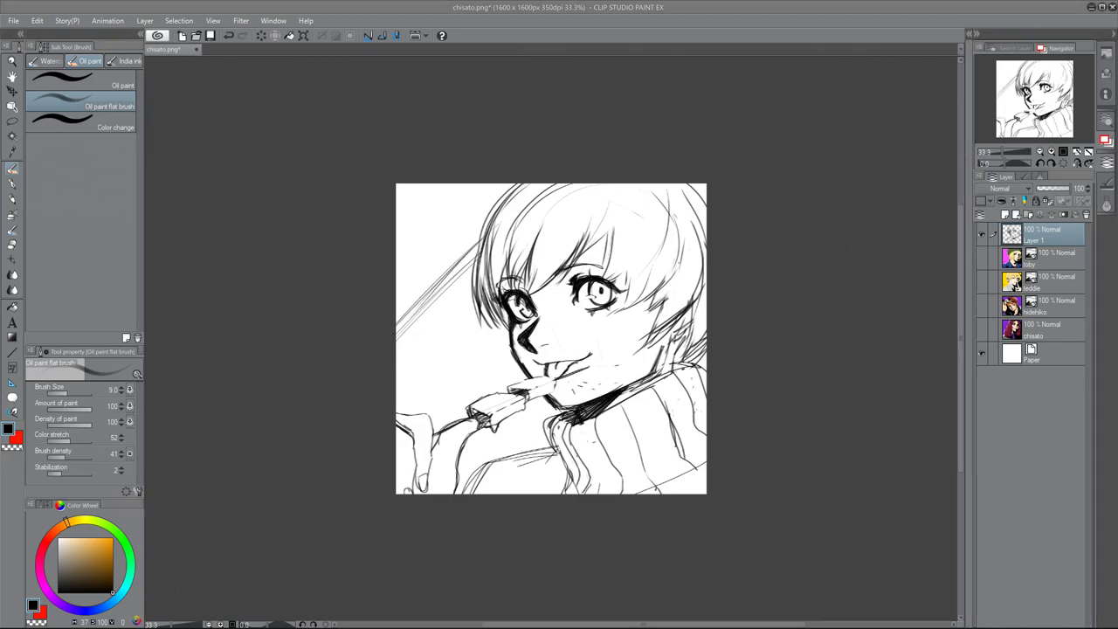
# Try reworking the near eye's upper lash line and outline, and undo the strokes
pyautogui.moveTo(592, 281)
pyautogui.mouseDown()
pyautogui.moveTo(578, 295)
pyautogui.moveTo(611, 281)
pyautogui.mouseUp()
pyautogui.press('e')
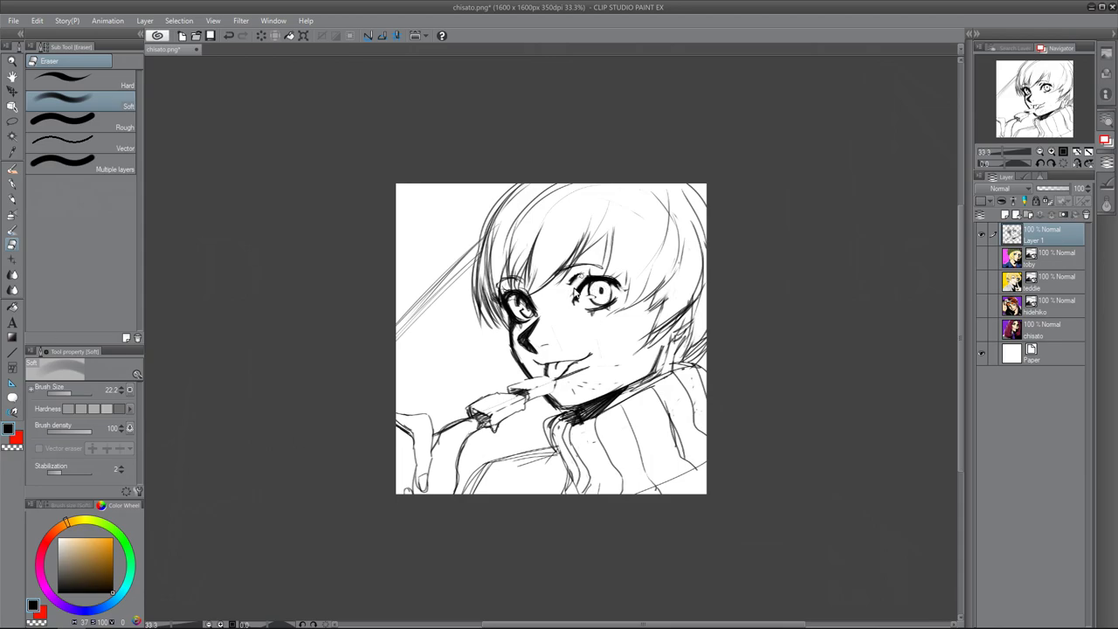
pyautogui.press('b')
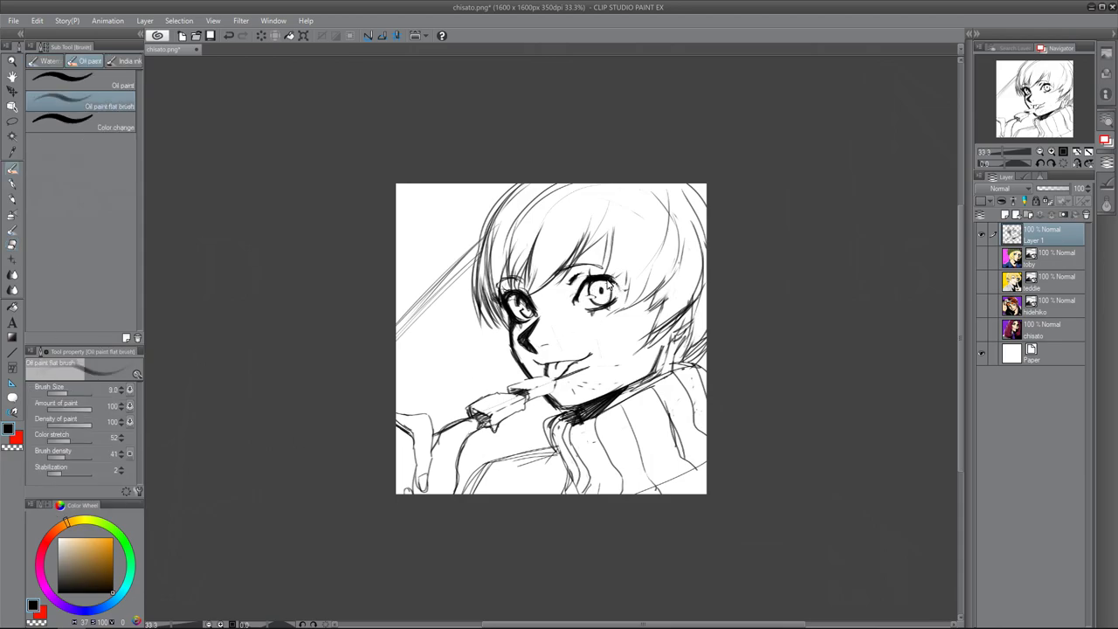
pyautogui.moveTo(577, 291)
pyautogui.mouseDown()
pyautogui.moveTo(587, 277)
pyautogui.moveTo(622, 292)
pyautogui.mouseUp()
pyautogui.hotkey('ctrl', 'z')
pyautogui.hotkey('ctrl', 'z')
pyautogui.hotkey('ctrl', 'z')
pyautogui.hotkey('ctrl', 'z')
pyautogui.hotkey('ctrl', 'z')
pyautogui.hotkey('ctrl', 'z')
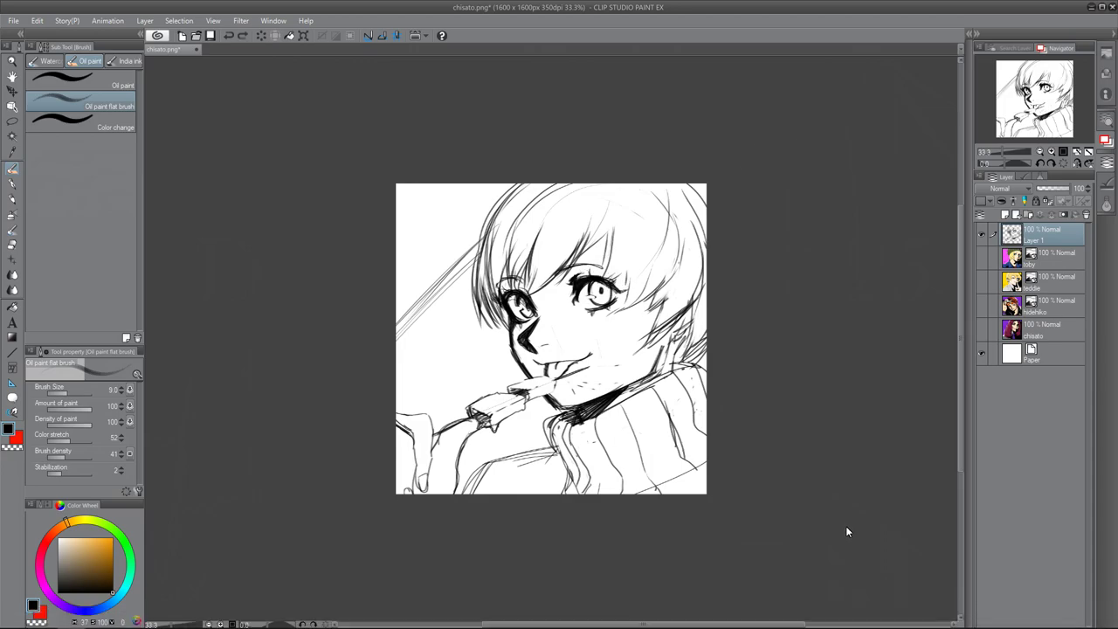
# Erase the stray sketch lines around the fringe, side hair and ear with the Hard eraser, and redraw the outer hair contour
pyautogui.press('e')
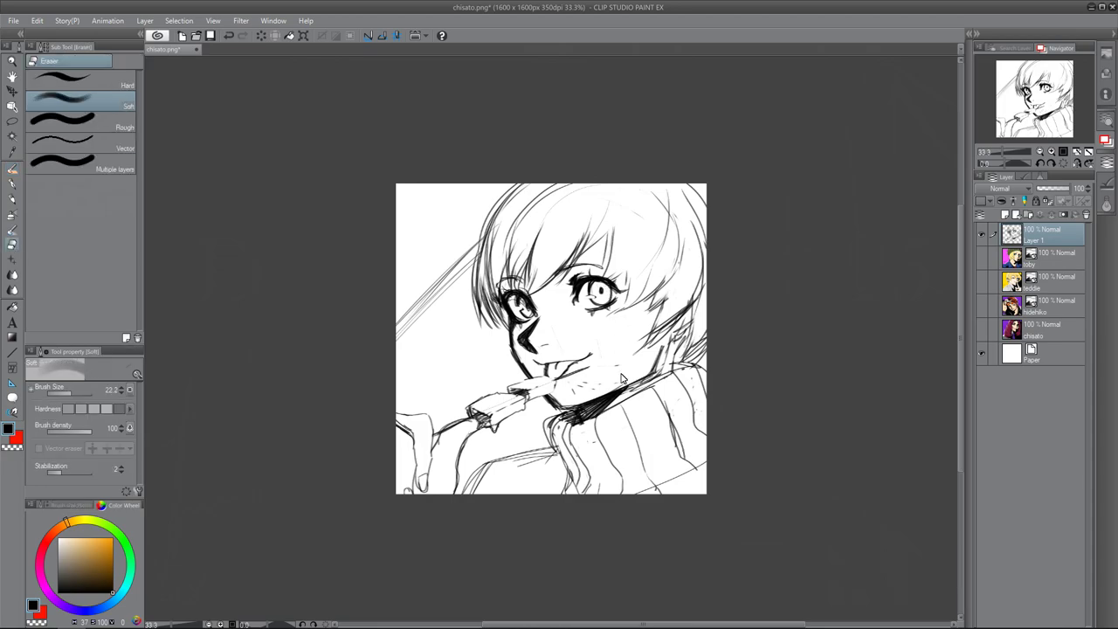
pyautogui.click(14, 199)
pyautogui.click(13, 245)
pyautogui.click(82, 80)
pyautogui.moveTo(565, 256); pyautogui.dragTo(590, 233)
pyautogui.moveTo(530, 279)
pyautogui.mouseDown()
pyautogui.moveTo(535, 224)
pyautogui.moveTo(516, 229)
pyautogui.mouseUp()
pyautogui.moveTo(494, 316); pyautogui.dragTo(486, 217)
pyautogui.moveTo(479, 294); pyautogui.dragTo(520, 186)
pyautogui.moveTo(650, 351); pyautogui.dragTo(681, 309)
pyautogui.moveTo(651, 347); pyautogui.dragTo(691, 297)
pyautogui.moveTo(702, 224); pyautogui.dragTo(690, 356)
pyautogui.press('b')
pyautogui.moveTo(529, 185); pyautogui.dragTo(480, 291)
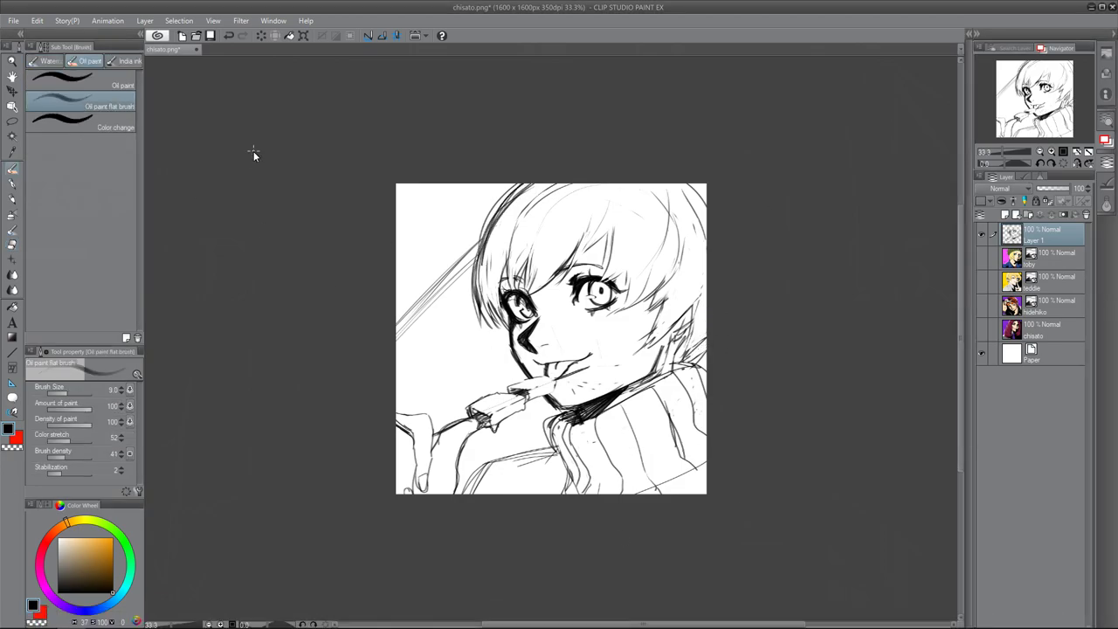
# Select the frozen treat and hand, transform them lower and away from the mouth, and rework the lines around them
pyautogui.press('m')
pyautogui.moveTo(586, 367)
pyautogui.mouseDown()
pyautogui.moveTo(536, 375)
pyautogui.moveTo(550, 397)
pyautogui.moveTo(587, 374)
pyautogui.mouseUp()
pyautogui.hotkey('ctrl', 't')
pyautogui.moveTo(598, 357)
pyautogui.mouseDown()
pyautogui.moveTo(551, 315)
pyautogui.moveTo(561, 321)
pyautogui.mouseUp()
pyautogui.moveTo(502, 411)
pyautogui.mouseDown()
pyautogui.moveTo(486, 409)
pyautogui.moveTo(502, 412)
pyautogui.mouseUp()
pyautogui.click(107, 390)
pyautogui.hotkey('ctrl', 'd')
pyautogui.press('e')
pyautogui.press('b')
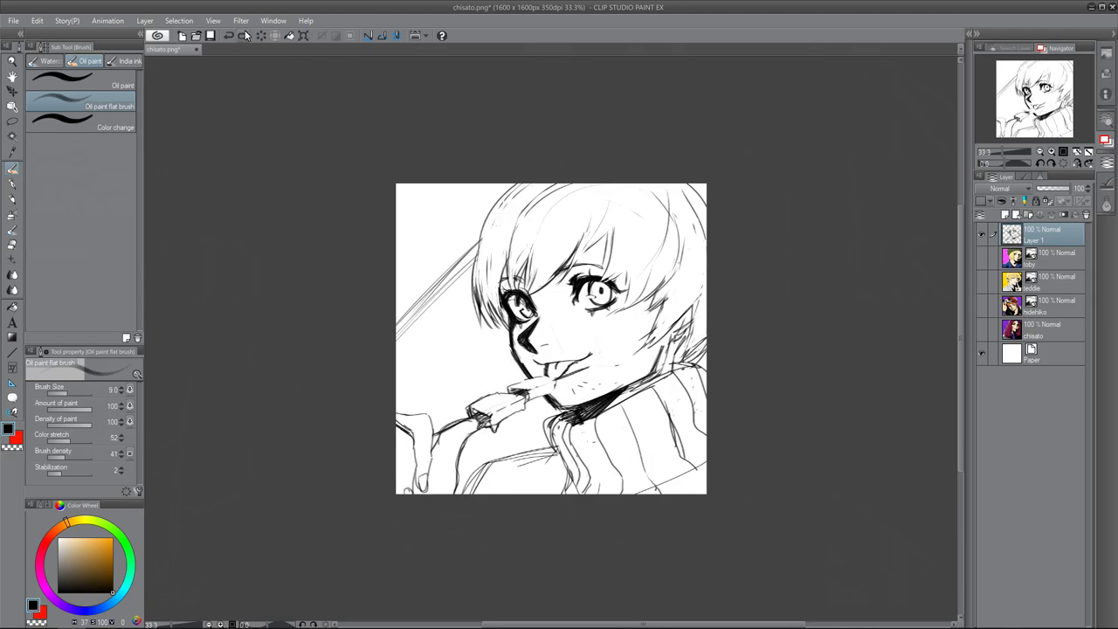
# Redo the undone changes that reposition the treat and hand and complete the tongue
pyautogui.click(243, 35)
pyautogui.click(243, 35)
pyautogui.click(244, 35)
pyautogui.click(243, 35)
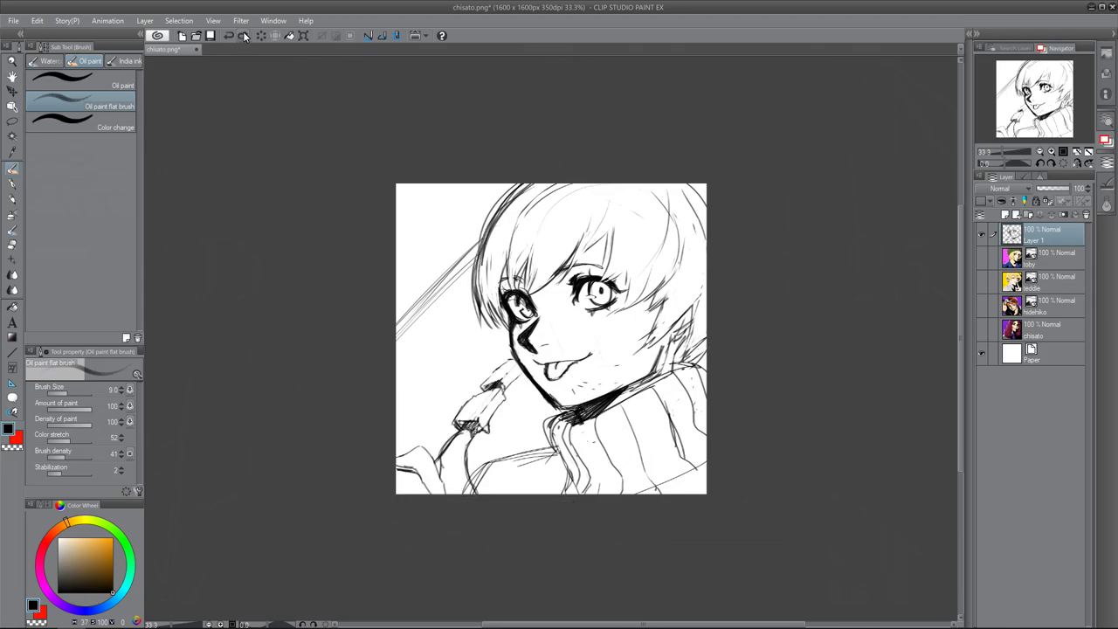
# Save the drawing under the new file name chie
pyautogui.click(37, 20)
pyautogui.moveTo(13, 20)
pyautogui.click(56, 121)
pyautogui.doubleClick(259, 254)
pyautogui.write('chie')
pyautogui.press('Return')
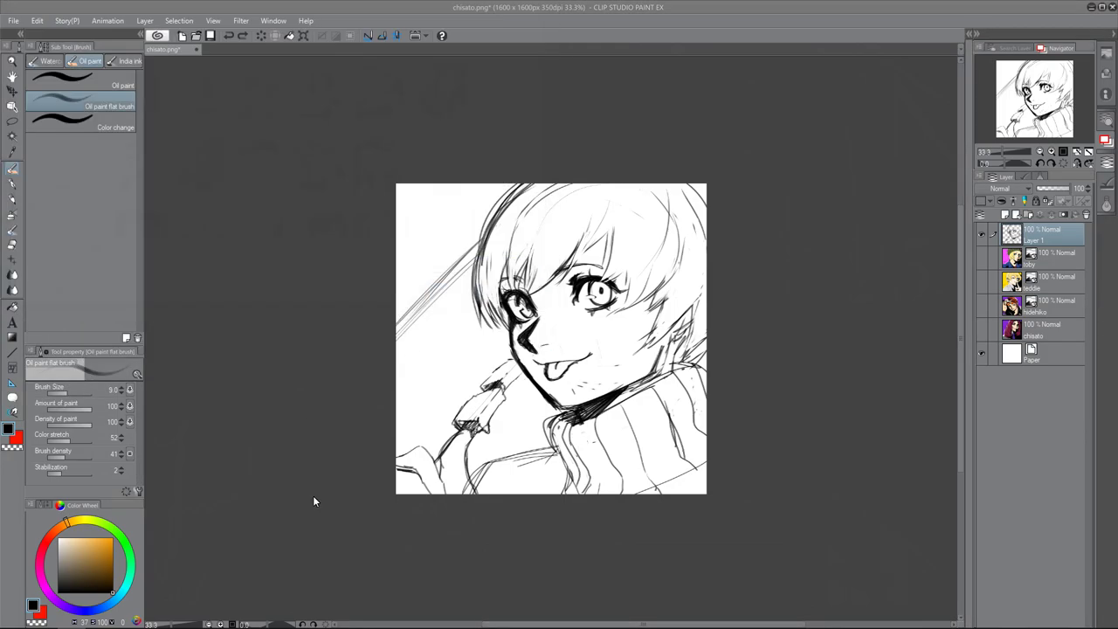
# Erase the stray line at the rear of the jaw and darken the sketched ear
pyautogui.click(15, 245)
pyautogui.moveTo(658, 361)
pyautogui.mouseDown()
pyautogui.moveTo(642, 388)
pyautogui.moveTo(632, 384)
pyautogui.mouseUp()
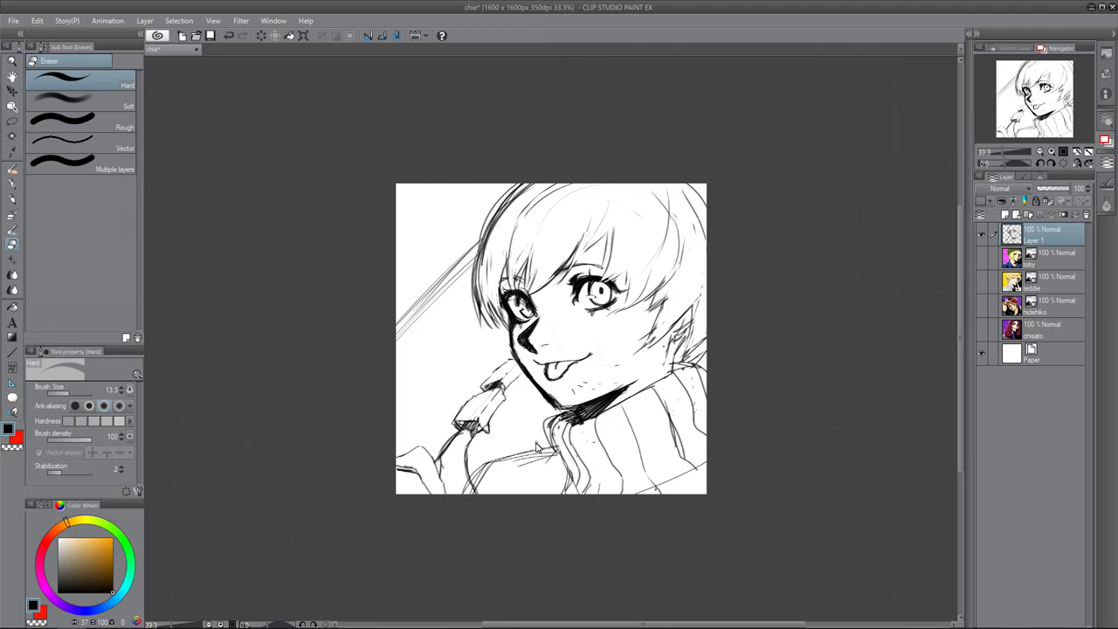
pyautogui.press('b')
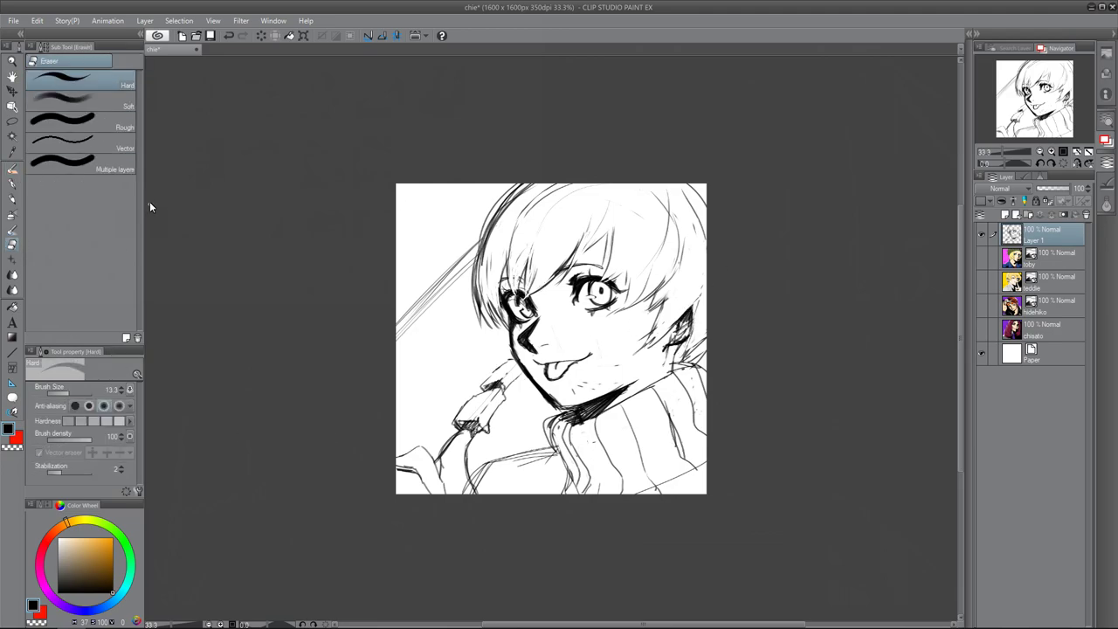
# Save the drawing in JPEG format as chie.jpg in the comissions folder
pyautogui.click(14, 21)
pyautogui.click(39, 125)
pyautogui.click(180, 269)
pyautogui.click(180, 298)
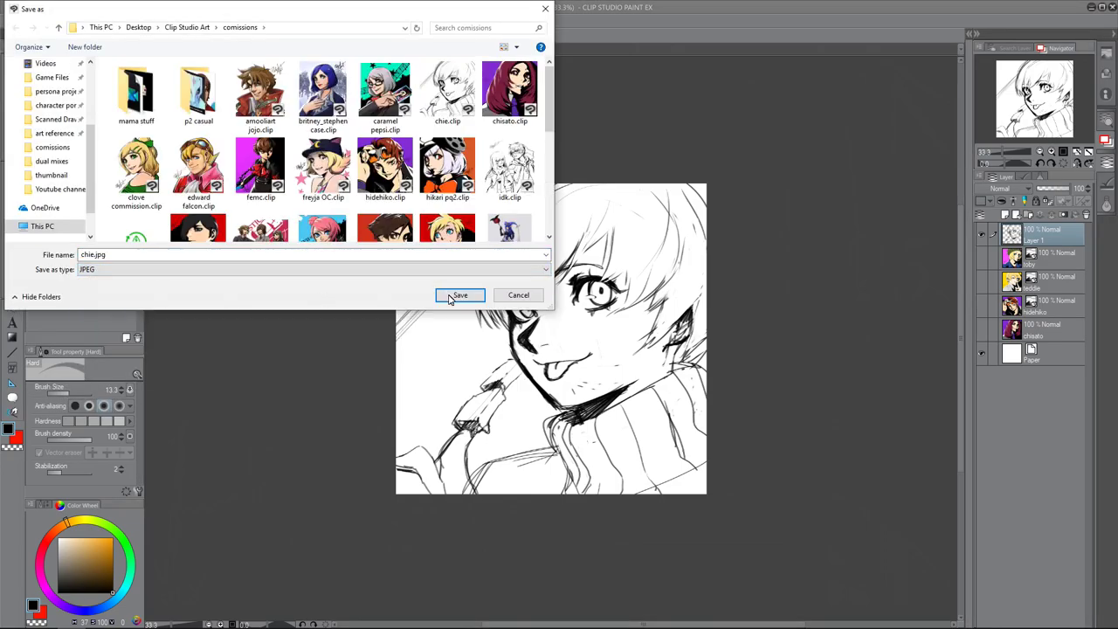
pyautogui.click(452, 295)
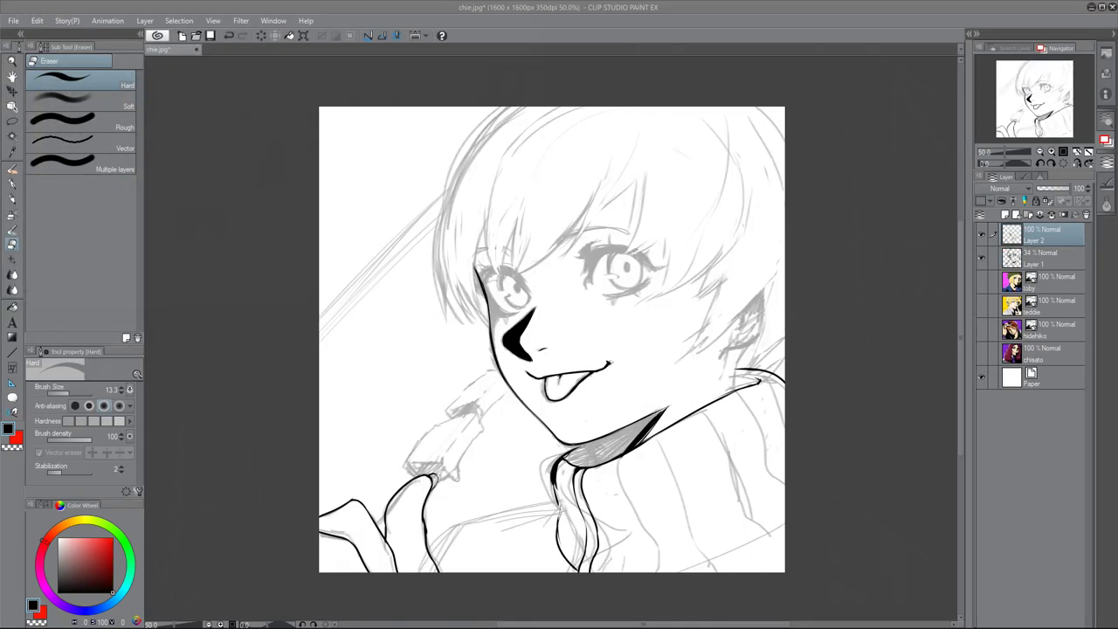
# Ink the near eye's lashes, outline, iris and pupil on Layer 2 with the G-pen, and clean them up with the eraser
pyautogui.press('p')
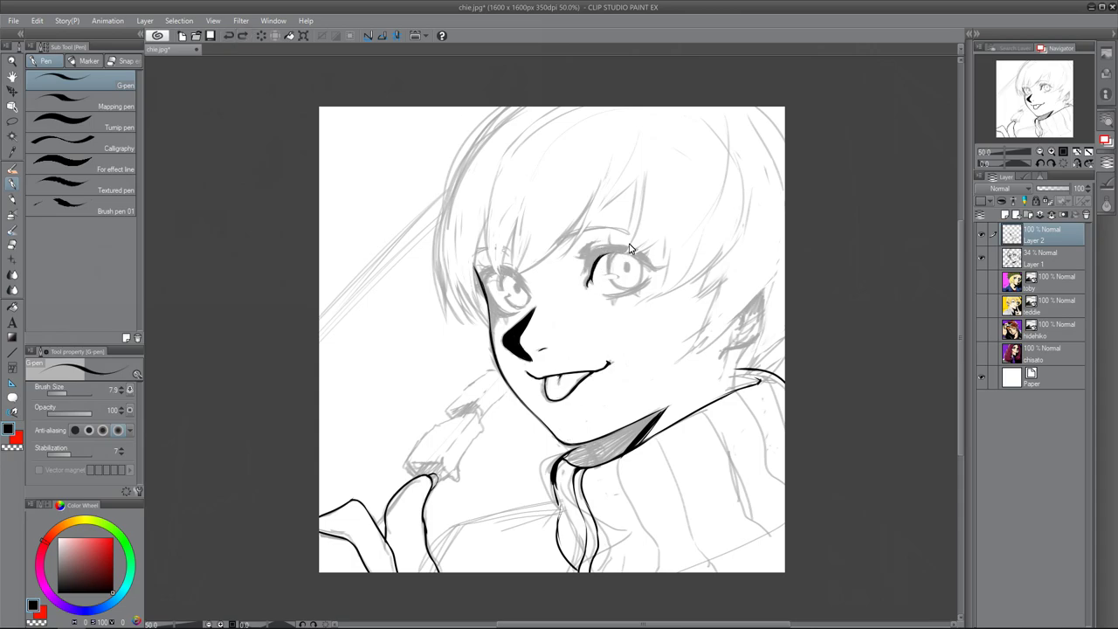
pyautogui.moveTo(595, 260)
pyautogui.mouseDown()
pyautogui.moveTo(652, 274)
pyautogui.moveTo(611, 250)
pyautogui.moveTo(651, 266)
pyautogui.moveTo(636, 256)
pyautogui.mouseUp()
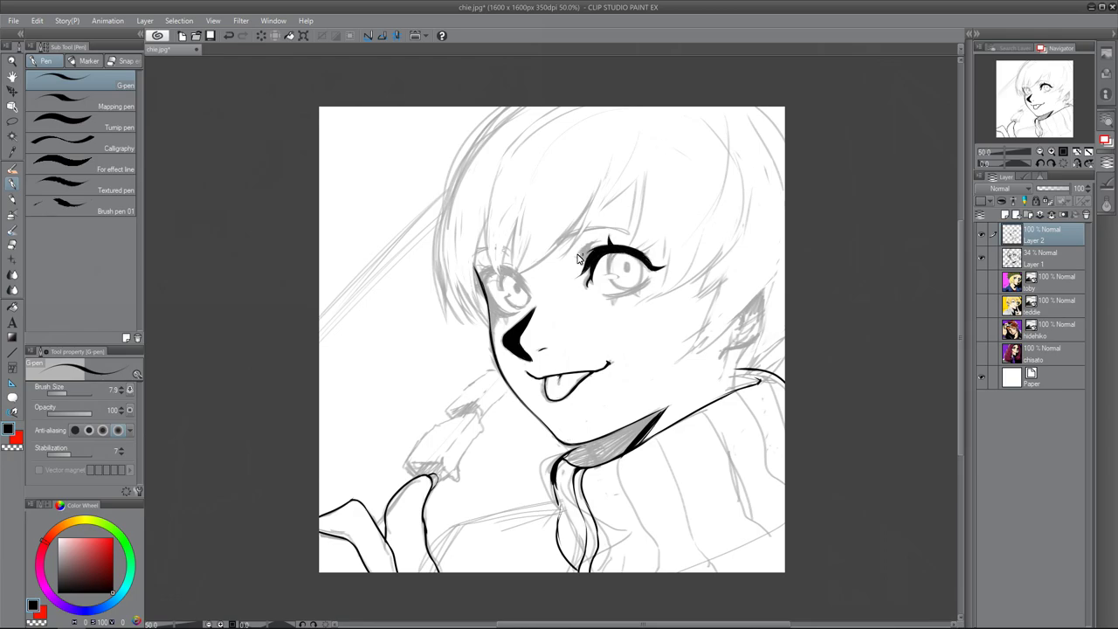
pyautogui.moveTo(602, 295)
pyautogui.mouseDown()
pyautogui.moveTo(649, 282)
pyautogui.moveTo(613, 302)
pyautogui.moveTo(642, 284)
pyautogui.mouseUp()
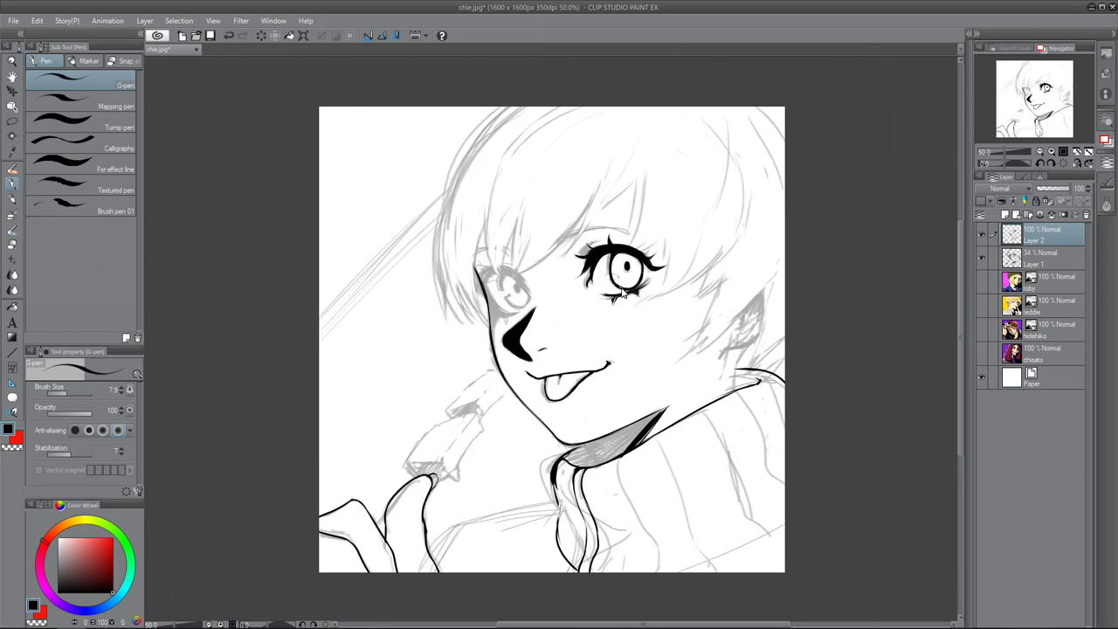
pyautogui.press('e')
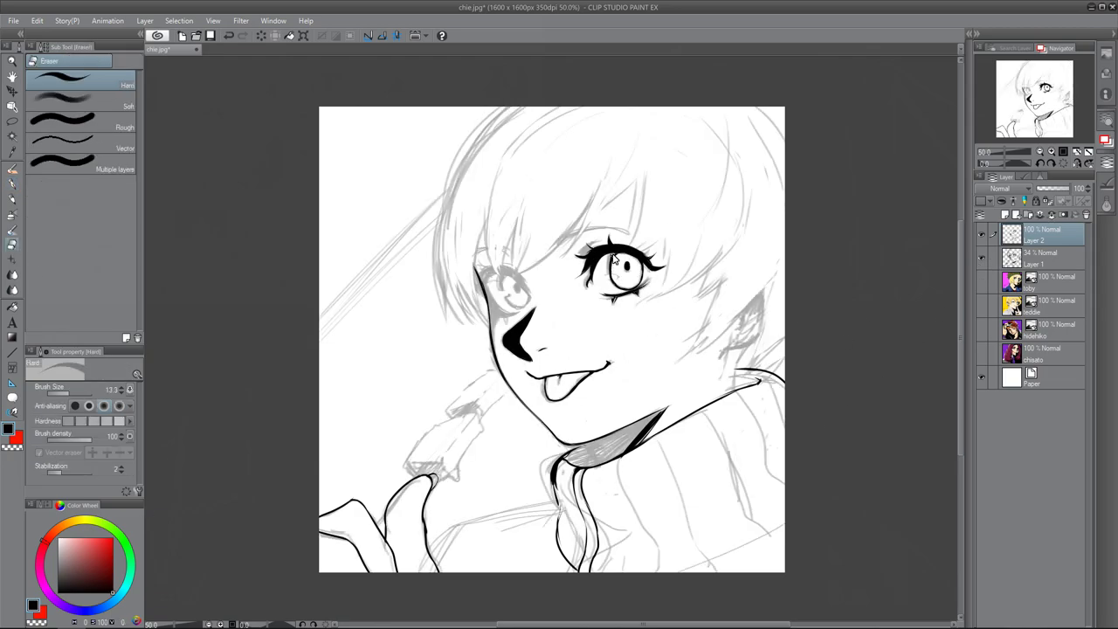
pyautogui.press('p')
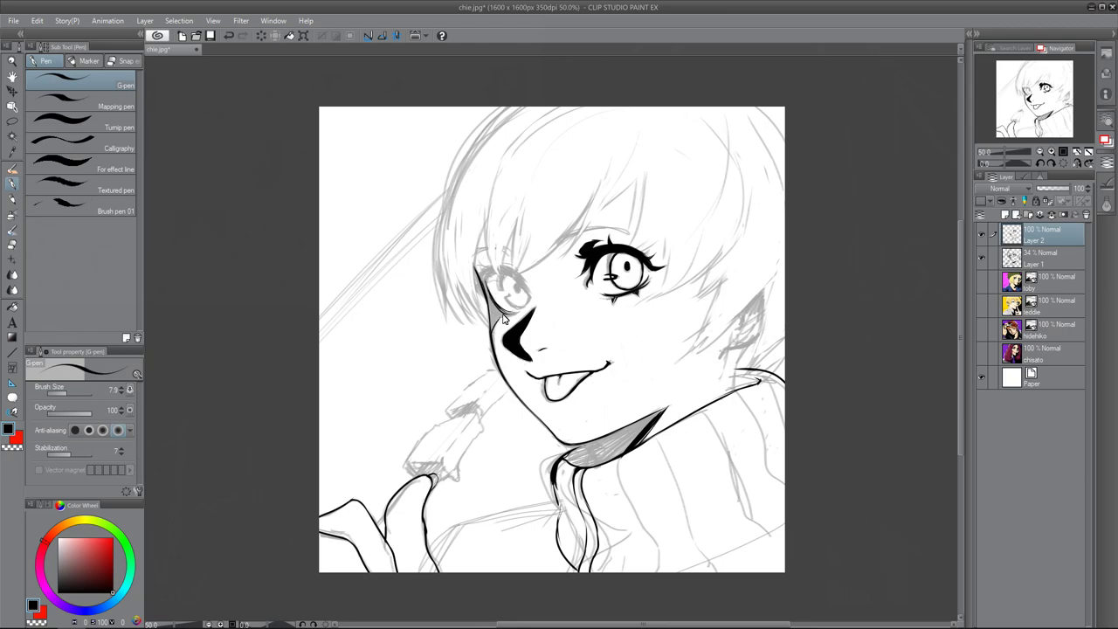
# Ink the far eye's lashes, iris and pupil with the dark shadow beside it, and refine the edges
pyautogui.moveTo(488, 270)
pyautogui.mouseDown()
pyautogui.moveTo(534, 301)
pyautogui.moveTo(508, 272)
pyautogui.moveTo(480, 288)
pyautogui.moveTo(490, 271)
pyautogui.moveTo(507, 274)
pyautogui.moveTo(485, 295)
pyautogui.moveTo(503, 273)
pyautogui.mouseUp()
pyautogui.moveTo(485, 290); pyautogui.dragTo(494, 337)
pyautogui.moveTo(503, 274)
pyautogui.mouseDown()
pyautogui.moveTo(502, 292)
pyautogui.moveTo(521, 305)
pyautogui.mouseUp()
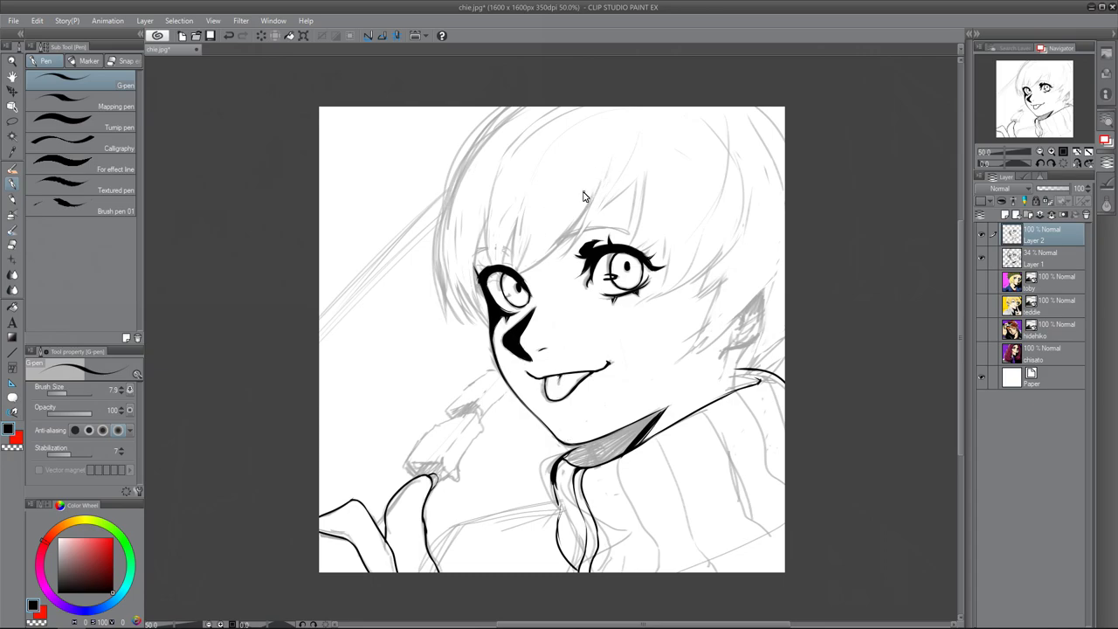
pyautogui.press('e')
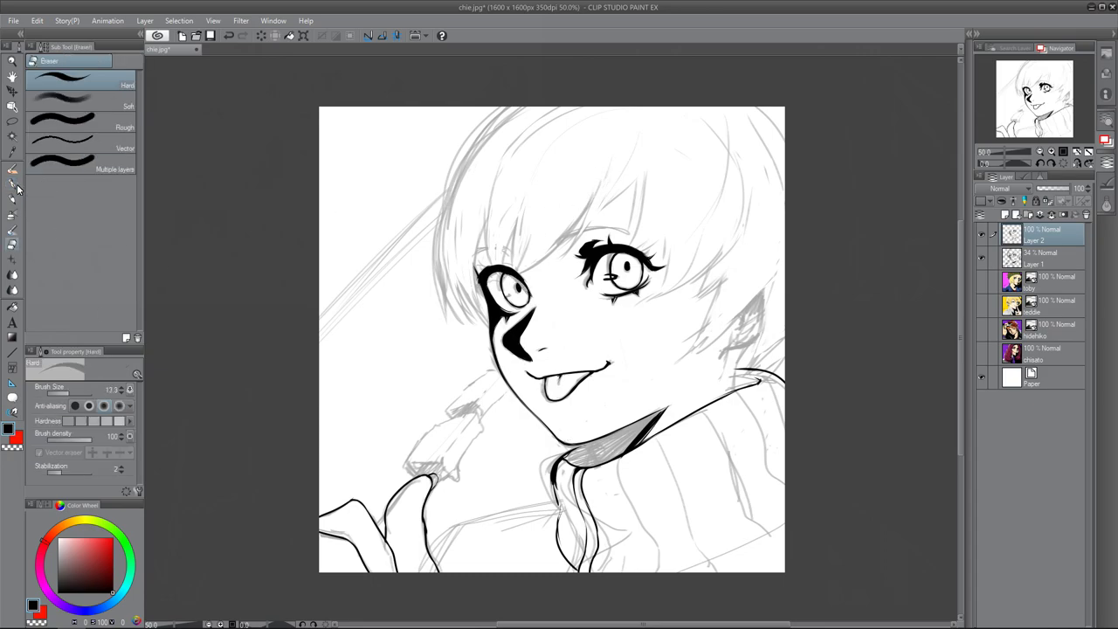
pyautogui.press('p')
pyautogui.moveTo(502, 274); pyautogui.dragTo(522, 305)
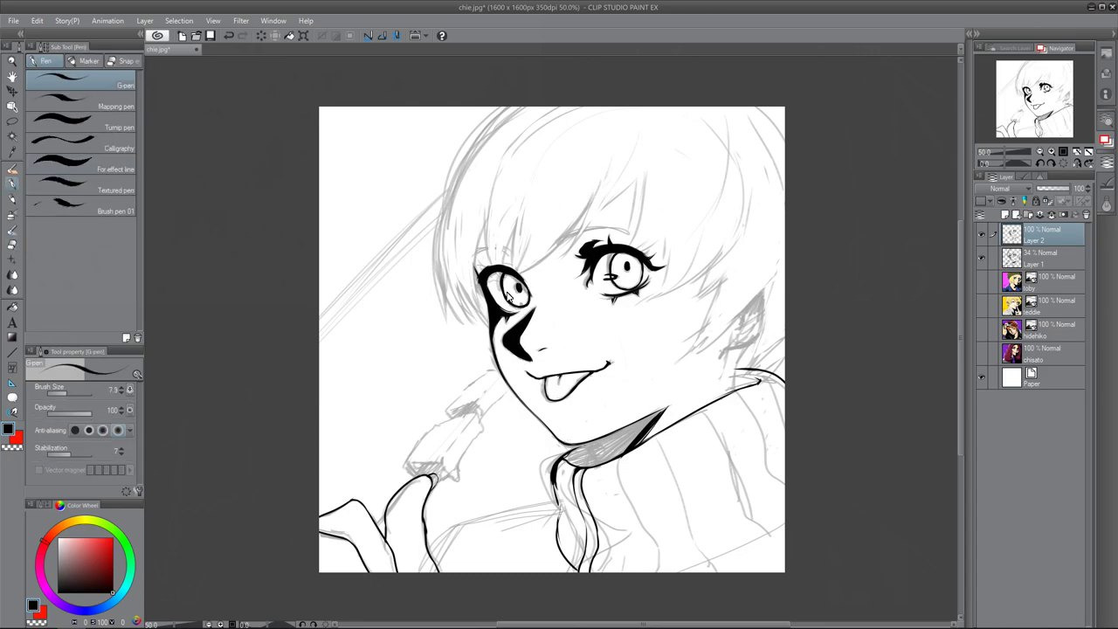
pyautogui.press('e')
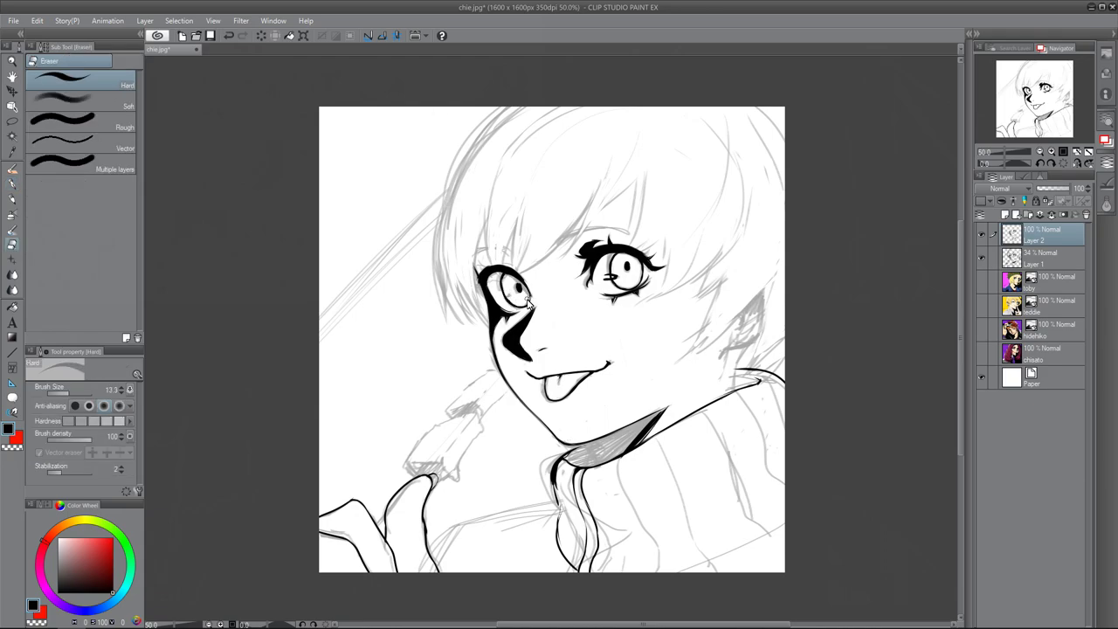
pyautogui.press('p')
pyautogui.press('e')
pyautogui.press('p')
# Ink the curved brow lines above both eyes, refine the iris details, and undo the last stroke
pyautogui.moveTo(561, 240); pyautogui.dragTo(623, 234)
pyautogui.moveTo(478, 250)
pyautogui.mouseDown()
pyautogui.moveTo(512, 255)
pyautogui.moveTo(593, 221)
pyautogui.moveTo(580, 226)
pyautogui.moveTo(623, 234)
pyautogui.moveTo(560, 237)
pyautogui.moveTo(618, 229)
pyautogui.mouseUp()
pyautogui.click(12, 245)
pyautogui.click(12, 183)
pyautogui.moveTo(628, 304); pyautogui.dragTo(644, 295)
pyautogui.moveTo(643, 303); pyautogui.dragTo(661, 297)
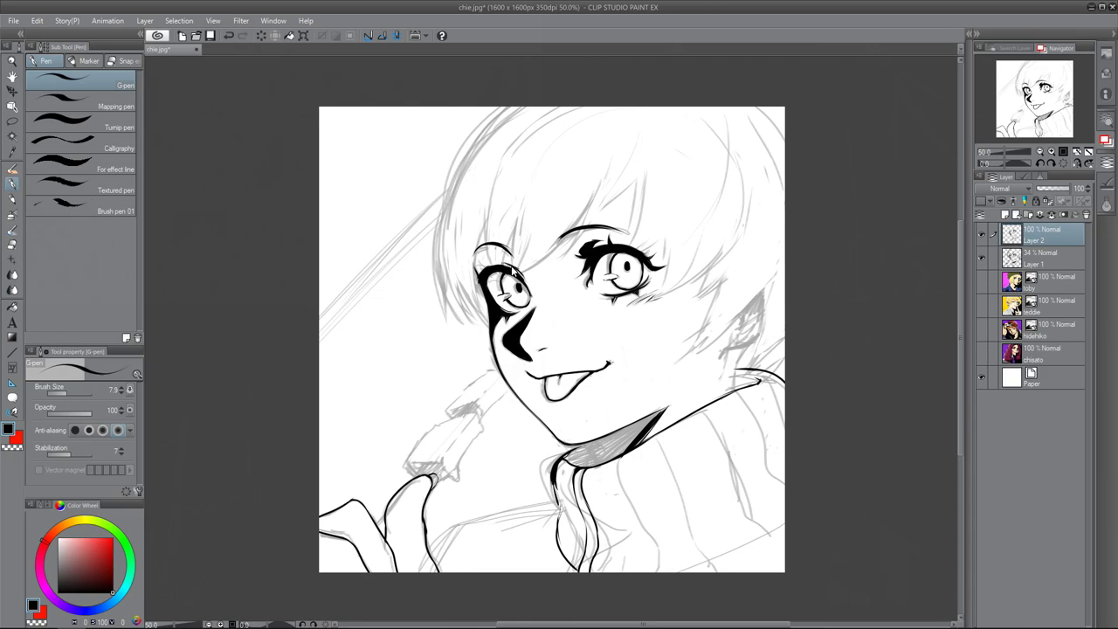
pyautogui.click(228, 36)
# Ink the ear's inner lines and the pointed fringe strands across the forehead and over the far eye
pyautogui.moveTo(723, 356); pyautogui.dragTo(756, 312)
pyautogui.moveTo(604, 174)
pyautogui.mouseDown()
pyautogui.moveTo(571, 233)
pyautogui.moveTo(523, 271)
pyautogui.mouseUp()
pyautogui.moveTo(614, 193)
pyautogui.mouseDown()
pyautogui.moveTo(580, 234)
pyautogui.moveTo(644, 173)
pyautogui.mouseUp()
pyautogui.moveTo(528, 179)
pyautogui.mouseDown()
pyautogui.moveTo(513, 270)
pyautogui.moveTo(550, 164)
pyautogui.mouseUp()
pyautogui.moveTo(517, 213); pyautogui.dragTo(507, 262)
pyautogui.moveTo(500, 162); pyautogui.dragTo(487, 271)
pyautogui.moveTo(486, 214); pyautogui.dragTo(473, 307)
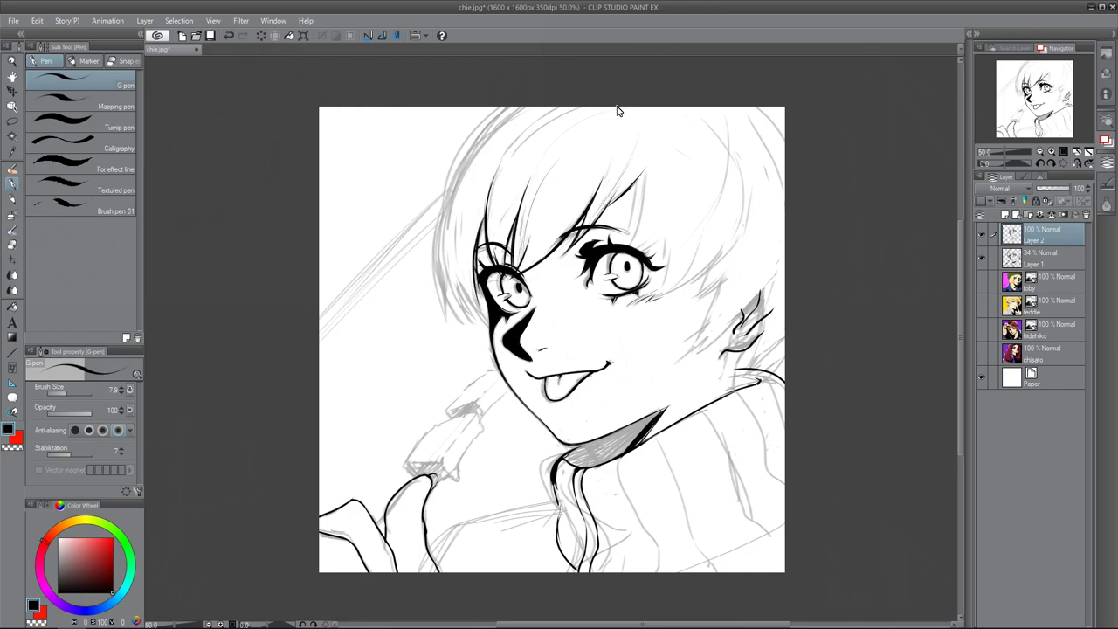
# Ink the outer hair contour around the head and the side locks beside the far cheek
pyautogui.moveTo(505, 106); pyautogui.dragTo(437, 272)
pyautogui.moveTo(436, 219); pyautogui.dragTo(449, 311)
pyautogui.moveTo(437, 246)
pyautogui.mouseDown()
pyautogui.moveTo(462, 323)
pyautogui.moveTo(480, 324)
pyautogui.mouseUp()
pyautogui.moveTo(442, 262)
pyautogui.mouseDown()
pyautogui.moveTo(466, 319)
pyautogui.moveTo(488, 328)
pyautogui.mouseUp()
pyautogui.moveTo(758, 107); pyautogui.dragTo(784, 134)
pyautogui.moveTo(512, 107); pyautogui.dragTo(471, 143)
# Lower the opacity of the Layer 1 sketch to 17% and make Layer 2 active again
pyautogui.click(1039, 259)
pyautogui.click(1043, 188)
pyautogui.click(1039, 234)
# Ink the fringe ends beside the near eye and the hair locks falling over the cheek and around the ear
pyautogui.moveTo(646, 178); pyautogui.dragTo(630, 230)
pyautogui.moveTo(642, 197)
pyautogui.mouseDown()
pyautogui.moveTo(625, 245)
pyautogui.moveTo(643, 251)
pyautogui.moveTo(656, 295)
pyautogui.mouseUp()
pyautogui.moveTo(700, 277); pyautogui.dragTo(651, 299)
pyautogui.moveTo(723, 246); pyautogui.dragTo(675, 291)
pyautogui.moveTo(746, 230); pyautogui.dragTo(690, 302)
pyautogui.moveTo(736, 269); pyautogui.dragTo(683, 362)
pyautogui.moveTo(776, 267); pyautogui.dragTo(693, 361)
pyautogui.moveTo(774, 277)
pyautogui.mouseDown()
pyautogui.moveTo(726, 332)
pyautogui.moveTo(759, 375)
pyautogui.mouseUp()
# Erase the excess ink along the outer hair contour and side locks beside the far cheek
pyautogui.click(13, 245)
pyautogui.moveTo(443, 251); pyautogui.dragTo(453, 308)
pyautogui.moveTo(438, 206); pyautogui.dragTo(466, 146)
pyautogui.moveTo(510, 106); pyautogui.dragTo(447, 190)
pyautogui.moveTo(475, 232); pyautogui.dragTo(482, 308)
pyautogui.moveTo(451, 279); pyautogui.dragTo(474, 310)
# Trim the inked strands over the far eye, along the fringe and behind the ear, undoing two unwanted eraser strokes
pyautogui.moveTo(491, 246); pyautogui.dragTo(503, 274)
pyautogui.moveTo(496, 236); pyautogui.dragTo(503, 273)
pyautogui.hotkey('ctrl', 'z')
pyautogui.hotkey('ctrl', 'z')
pyautogui.moveTo(501, 245)
pyautogui.mouseDown()
pyautogui.moveTo(509, 284)
pyautogui.moveTo(530, 195)
pyautogui.moveTo(513, 278)
pyautogui.mouseUp()
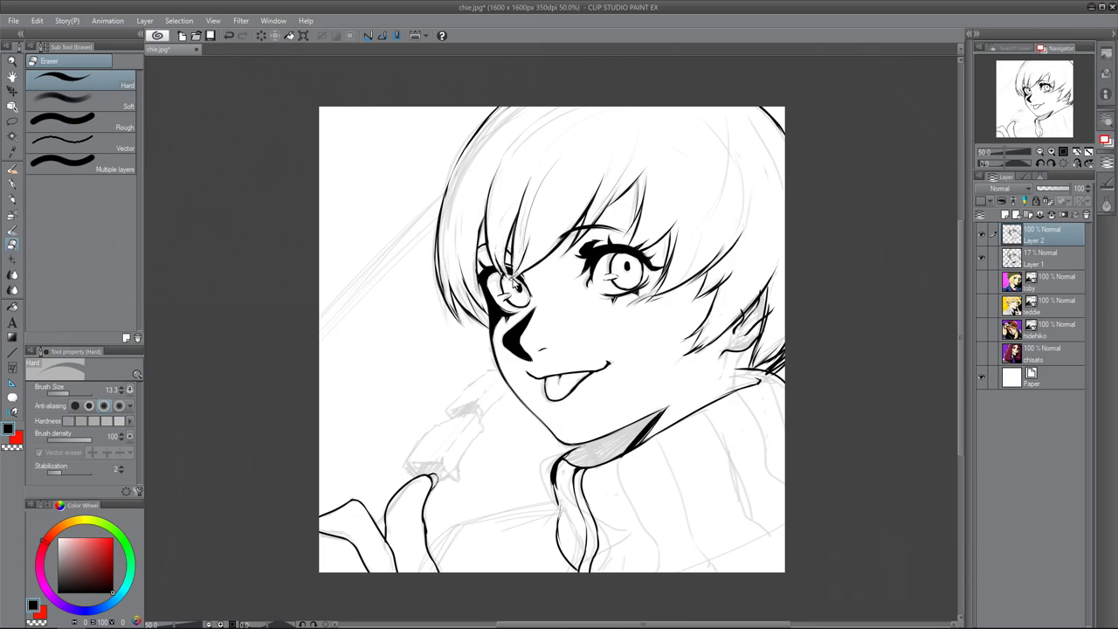
pyautogui.moveTo(596, 213)
pyautogui.mouseDown()
pyautogui.moveTo(576, 242)
pyautogui.moveTo(554, 248)
pyautogui.mouseUp()
pyautogui.moveTo(715, 286); pyautogui.dragTo(731, 271)
pyautogui.moveTo(761, 339)
pyautogui.mouseDown()
pyautogui.moveTo(765, 365)
pyautogui.moveTo(781, 374)
pyautogui.mouseUp()
# Ink the neck line running from below the ear down to the turtleneck's edge with the G-pen
pyautogui.click(13, 184)
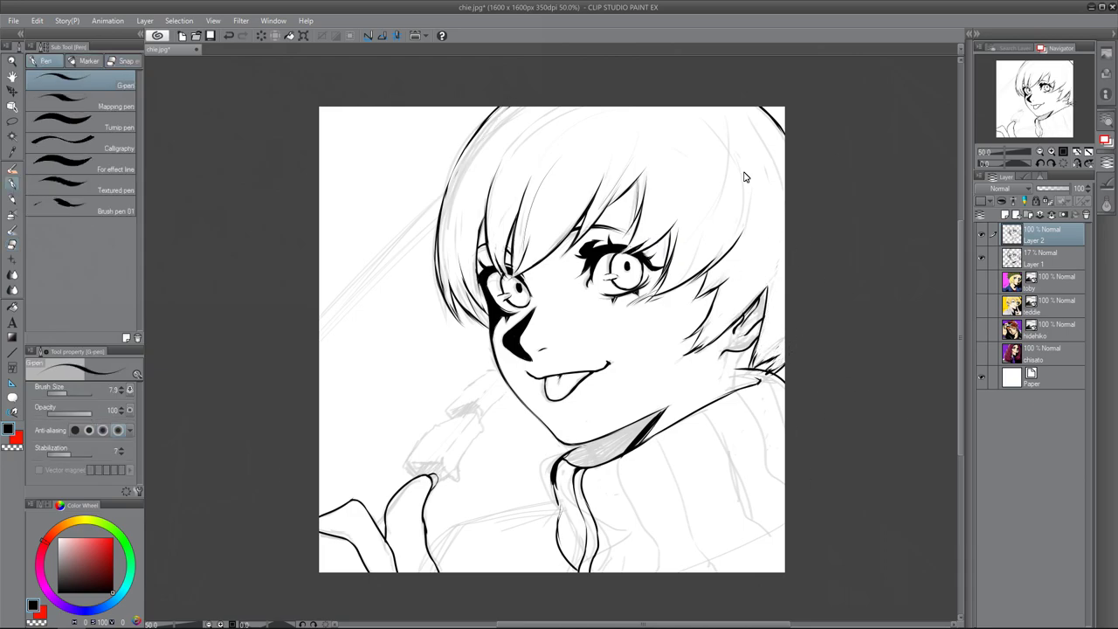
pyautogui.moveTo(742, 351); pyautogui.dragTo(736, 387)
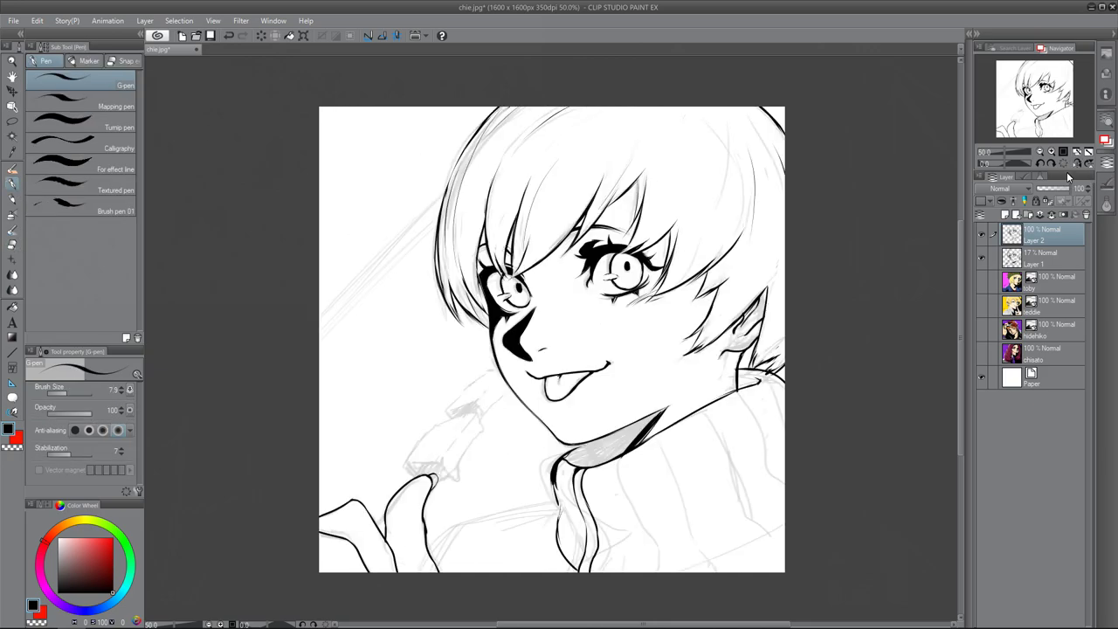
pyautogui.moveTo(434, 266)
pyautogui.mouseDown()
pyautogui.moveTo(463, 141)
pyautogui.moveTo(517, 103)
pyautogui.mouseUp()
pyautogui.press('e')
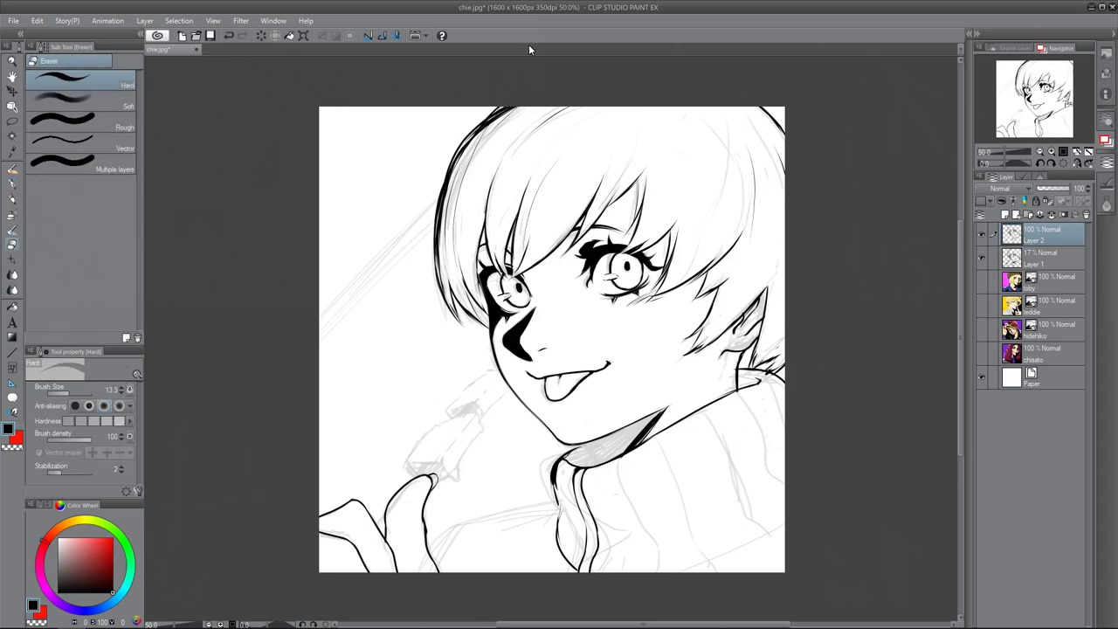
pyautogui.moveTo(468, 144)
pyautogui.mouseDown()
pyautogui.moveTo(527, 105)
pyautogui.moveTo(440, 227)
pyautogui.mouseUp()
pyautogui.moveTo(510, 106)
pyautogui.mouseDown()
pyautogui.moveTo(445, 179)
pyautogui.moveTo(479, 139)
pyautogui.mouseUp()
pyautogui.press('p')
pyautogui.moveTo(443, 191); pyautogui.dragTo(517, 105)
pyautogui.hotkey('ctrl', 'z')
pyautogui.hotkey('ctrl', 'z')
pyautogui.hotkey('ctrl', 'z')
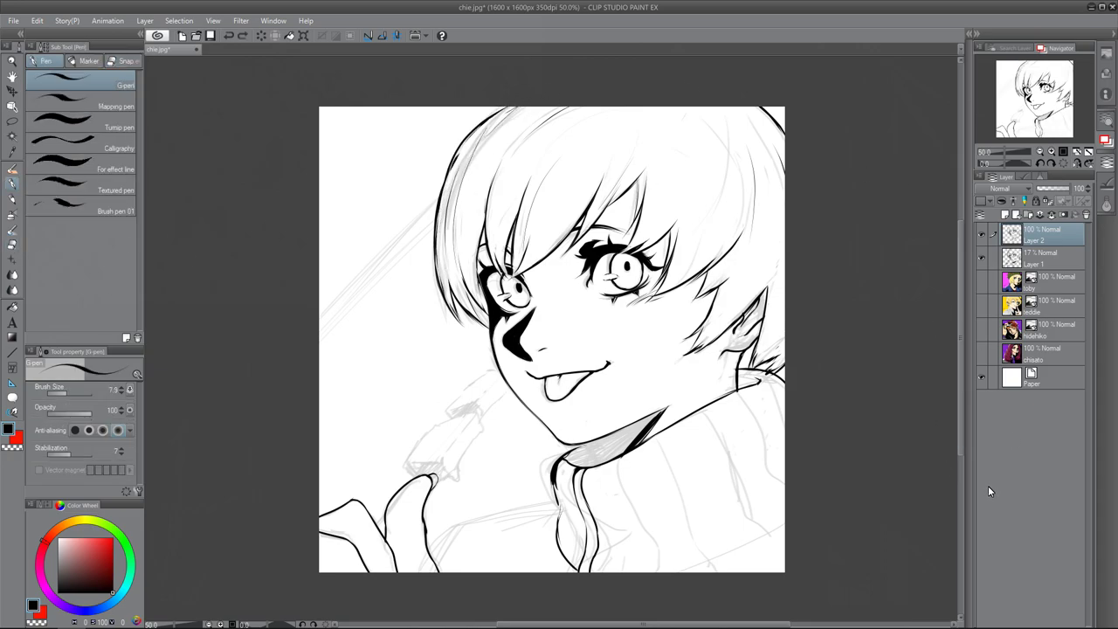
# Redraw the hair contour on the far side of the head, erase its excess, and check the ink without the sketch
pyautogui.moveTo(444, 201); pyautogui.dragTo(471, 145)
pyautogui.moveTo(439, 225); pyautogui.dragTo(511, 107)
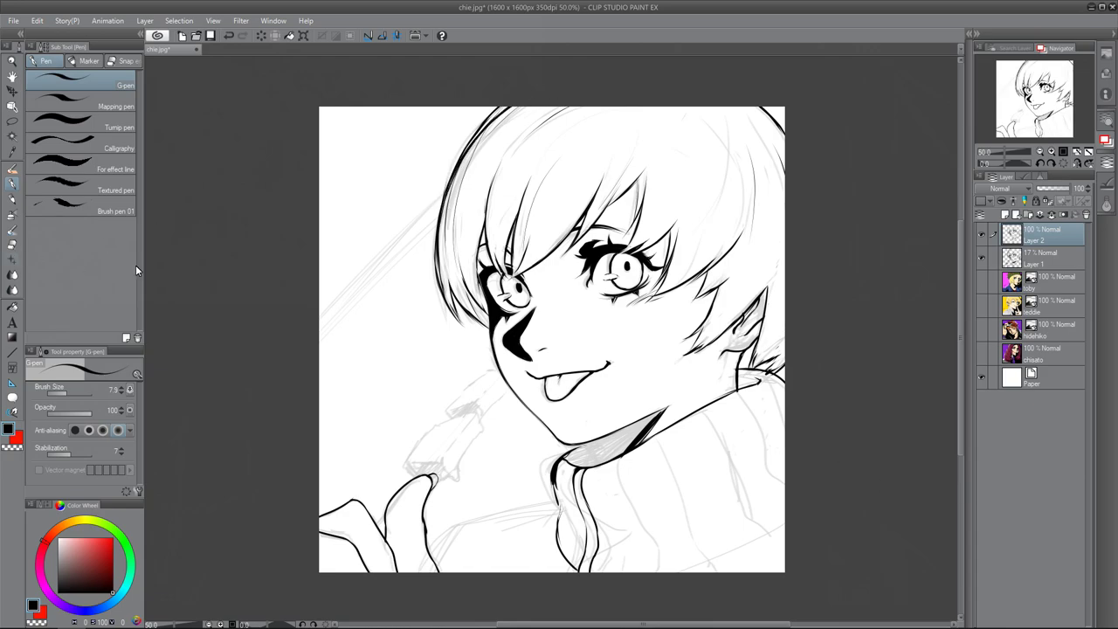
pyautogui.click(12, 245)
pyautogui.moveTo(457, 161); pyautogui.dragTo(501, 108)
pyautogui.moveTo(488, 127); pyautogui.dragTo(449, 184)
pyautogui.moveTo(515, 105); pyautogui.dragTo(490, 132)
pyautogui.moveTo(460, 161); pyautogui.dragTo(438, 221)
pyautogui.click(982, 257)
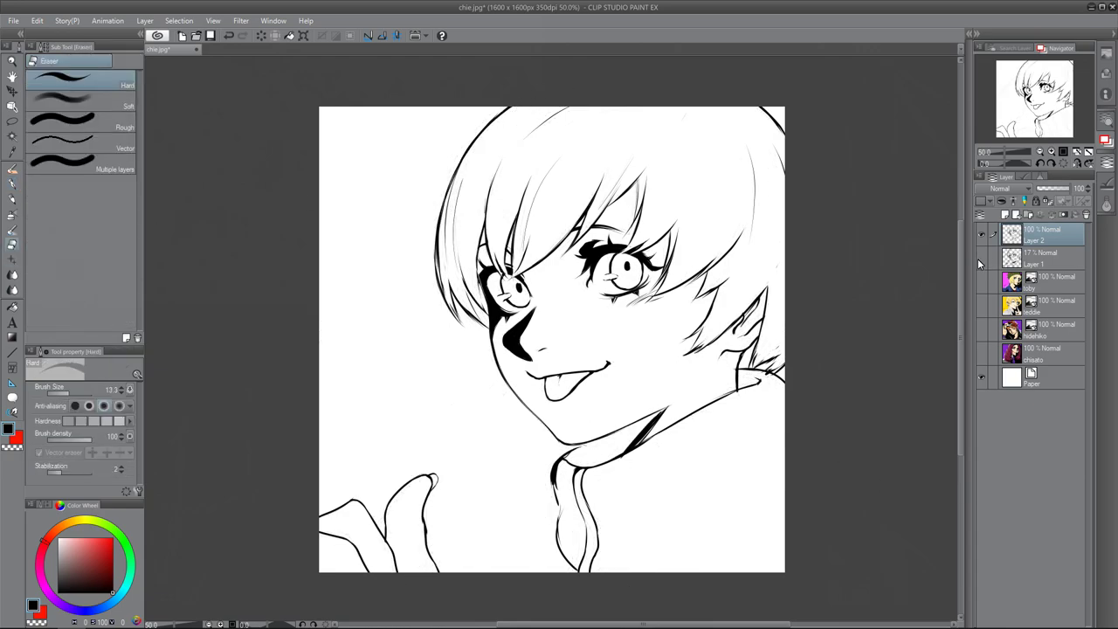
pyautogui.click(982, 258)
# Ink the frozen treat with its bitten upper piece, dripping lower end and stick
pyautogui.press('p')
pyautogui.moveTo(422, 471)
pyautogui.mouseDown()
pyautogui.moveTo(393, 499)
pyautogui.moveTo(422, 472)
pyautogui.moveTo(405, 474)
pyautogui.mouseUp()
pyautogui.moveTo(434, 435); pyautogui.dragTo(480, 415)
pyautogui.moveTo(481, 417); pyautogui.dragTo(444, 480)
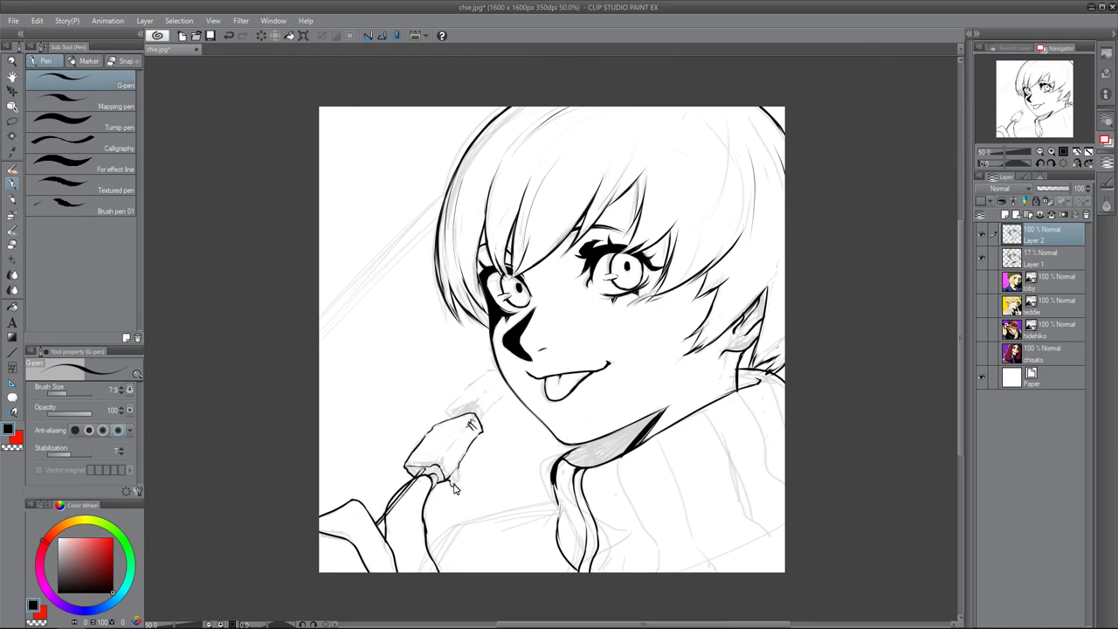
pyautogui.moveTo(449, 425); pyautogui.dragTo(497, 373)
pyautogui.moveTo(483, 425); pyautogui.dragTo(509, 392)
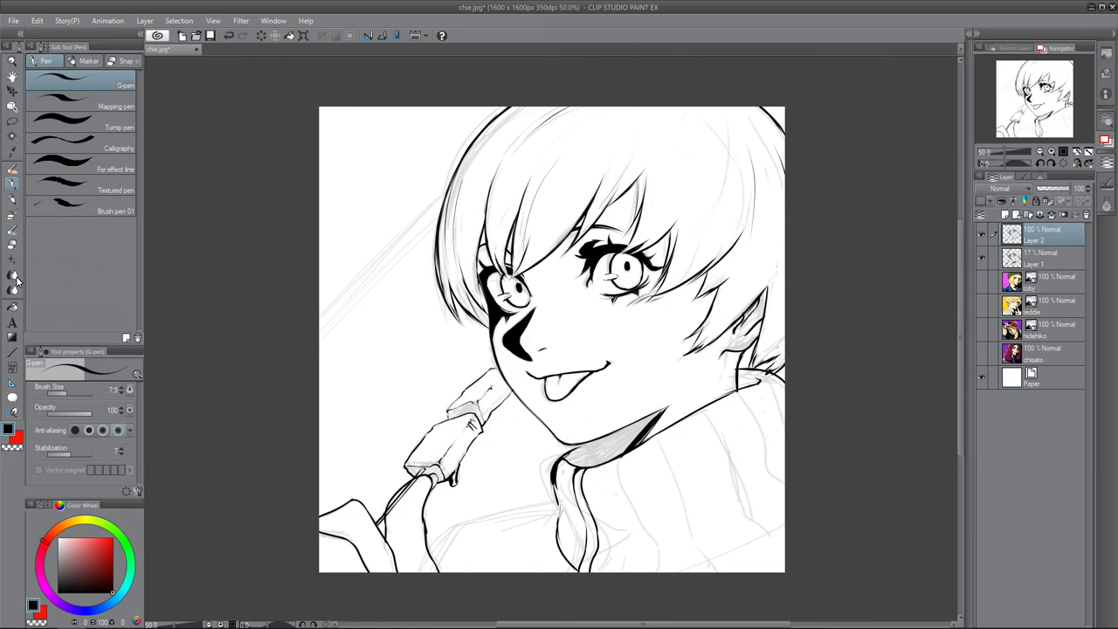
pyautogui.press('e')
pyautogui.press('p')
# Ink the background diagonal line, the shoulder line, and the turtleneck's curved ribs and dark lower fold
pyautogui.moveTo(444, 196); pyautogui.dragTo(283, 380)
pyautogui.moveTo(434, 559); pyautogui.dragTo(555, 498)
pyautogui.moveTo(624, 454); pyautogui.dragTo(659, 572)
pyautogui.moveTo(559, 463); pyautogui.dragTo(568, 566)
pyautogui.moveTo(654, 436); pyautogui.dragTo(709, 564)
pyautogui.moveTo(681, 572); pyautogui.dragTo(784, 531)
pyautogui.moveTo(734, 414); pyautogui.dragTo(767, 534)
pyautogui.moveTo(769, 427); pyautogui.dragTo(773, 444)
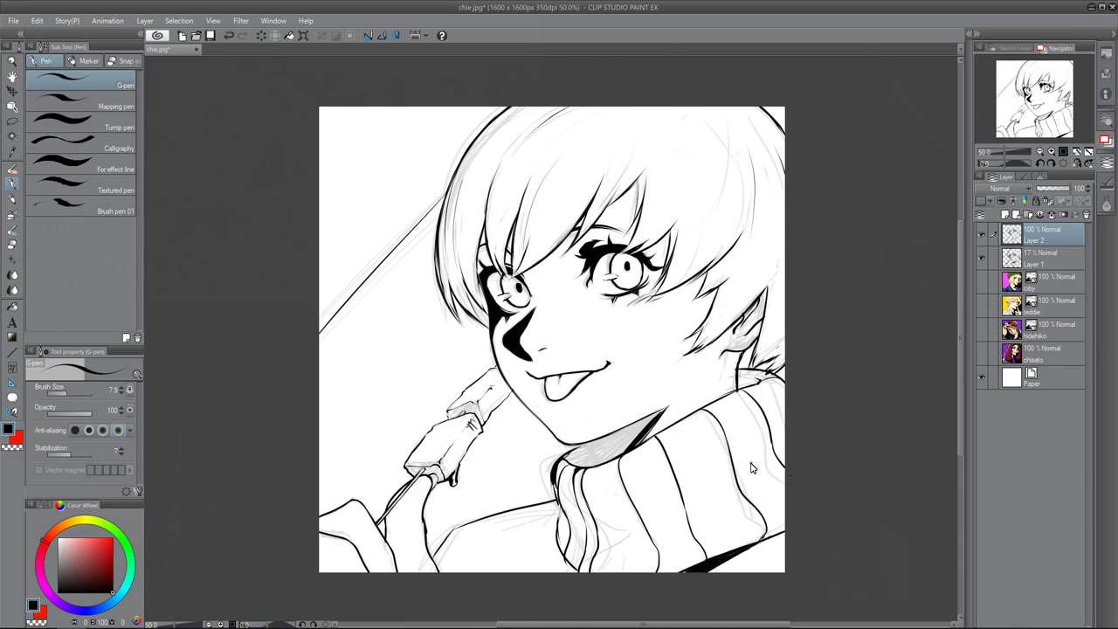
# Hide the Layer 1 sketch and erase part of the heavy ink at the near eye's inner lashes
pyautogui.click(981, 258)
pyautogui.click(13, 244)
pyautogui.moveTo(597, 246); pyautogui.dragTo(583, 254)
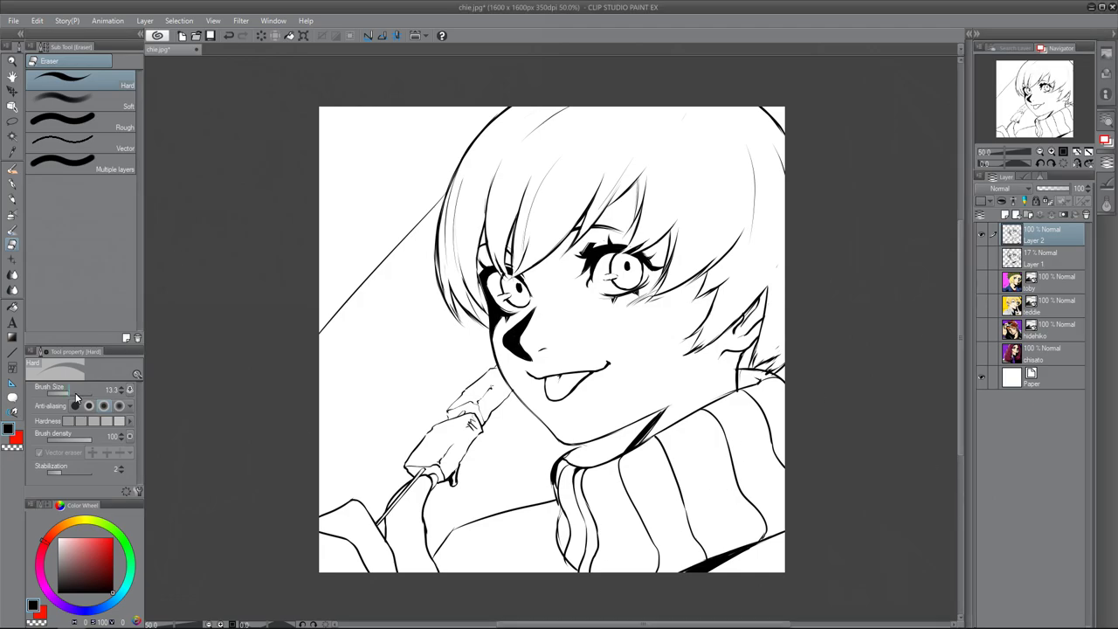
# Fill the shadow under the chin with the Mapping pen and outline a pointed shadow across the turtleneck
pyautogui.click(13, 184)
pyautogui.moveTo(572, 452)
pyautogui.mouseDown()
pyautogui.moveTo(657, 414)
pyautogui.moveTo(561, 508)
pyautogui.moveTo(644, 530)
pyautogui.mouseUp()
pyautogui.moveTo(663, 527); pyautogui.dragTo(598, 574)
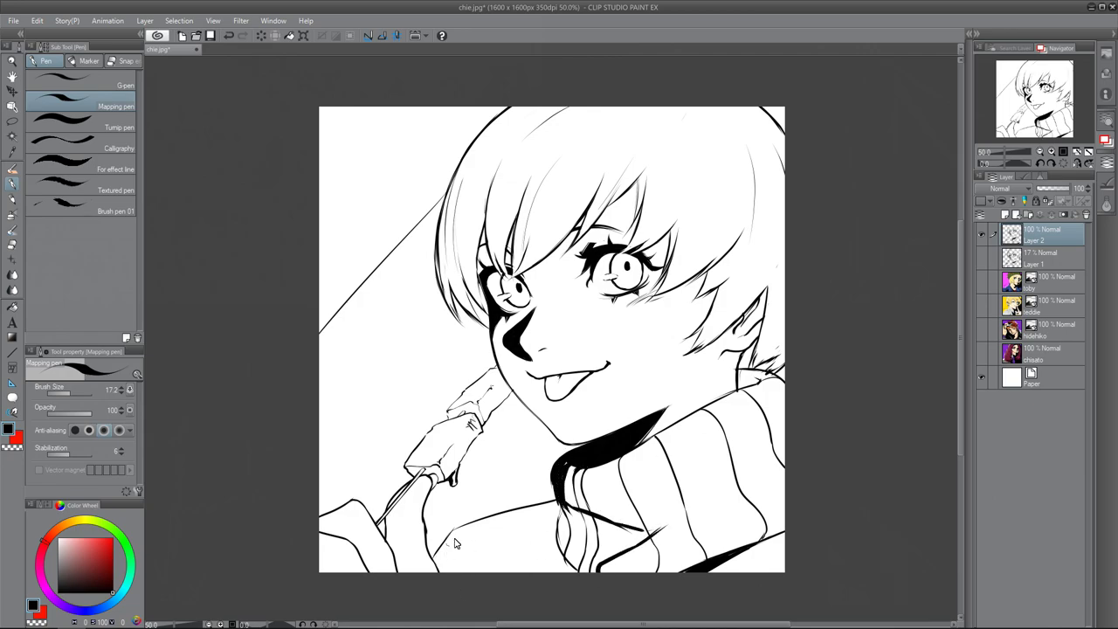
# Fill the area between the treat, chin, shoulder and turtleneck shadow with solid black using a larger Mapping pen
pyautogui.moveTo(501, 407)
pyautogui.mouseDown()
pyautogui.moveTo(457, 485)
pyautogui.moveTo(433, 565)
pyautogui.moveTo(468, 569)
pyautogui.moveTo(511, 397)
pyautogui.moveTo(552, 438)
pyautogui.mouseUp()
pyautogui.click(476, 478)
pyautogui.press(']')
pyautogui.moveTo(439, 542)
pyautogui.mouseDown()
pyautogui.moveTo(443, 491)
pyautogui.moveTo(448, 537)
pyautogui.mouseUp()
pyautogui.moveTo(483, 445)
pyautogui.mouseDown()
pyautogui.moveTo(476, 502)
pyautogui.moveTo(544, 580)
pyautogui.moveTo(615, 524)
pyautogui.moveTo(637, 544)
pyautogui.moveTo(564, 551)
pyautogui.moveTo(506, 428)
pyautogui.moveTo(529, 470)
pyautogui.moveTo(580, 450)
pyautogui.moveTo(567, 503)
pyautogui.mouseUp()
# Erase a small area of black at the turtleneck opening and draw a zipper pull there with the G-pen
pyautogui.click(12, 245)
pyautogui.moveTo(565, 464); pyautogui.dragTo(589, 515)
pyautogui.click(12, 184)
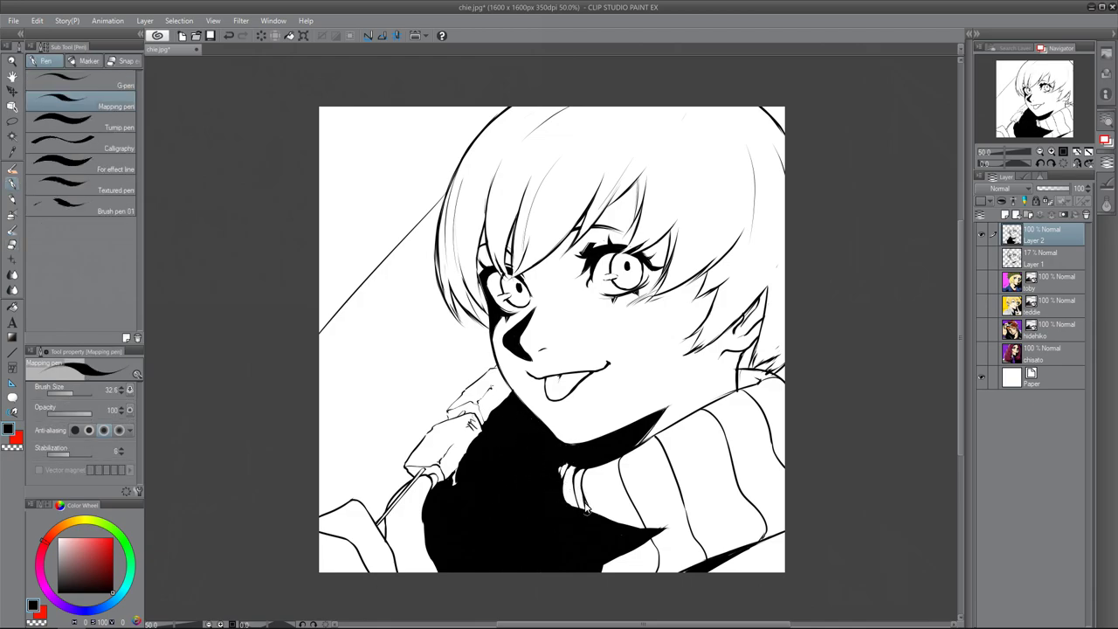
pyautogui.click(103, 84)
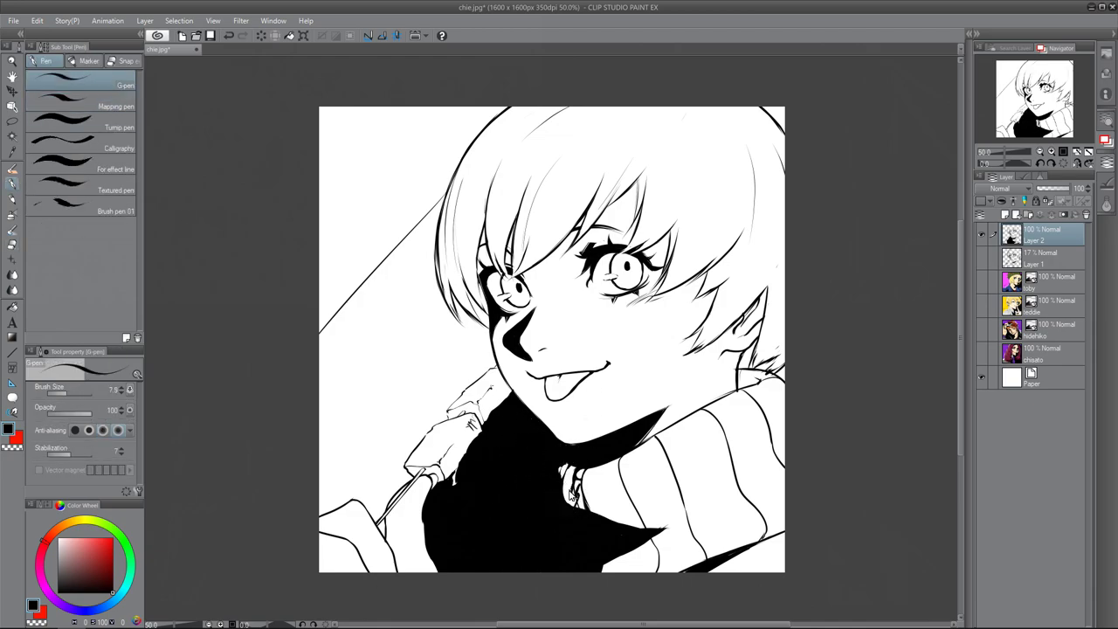
pyautogui.press('e')
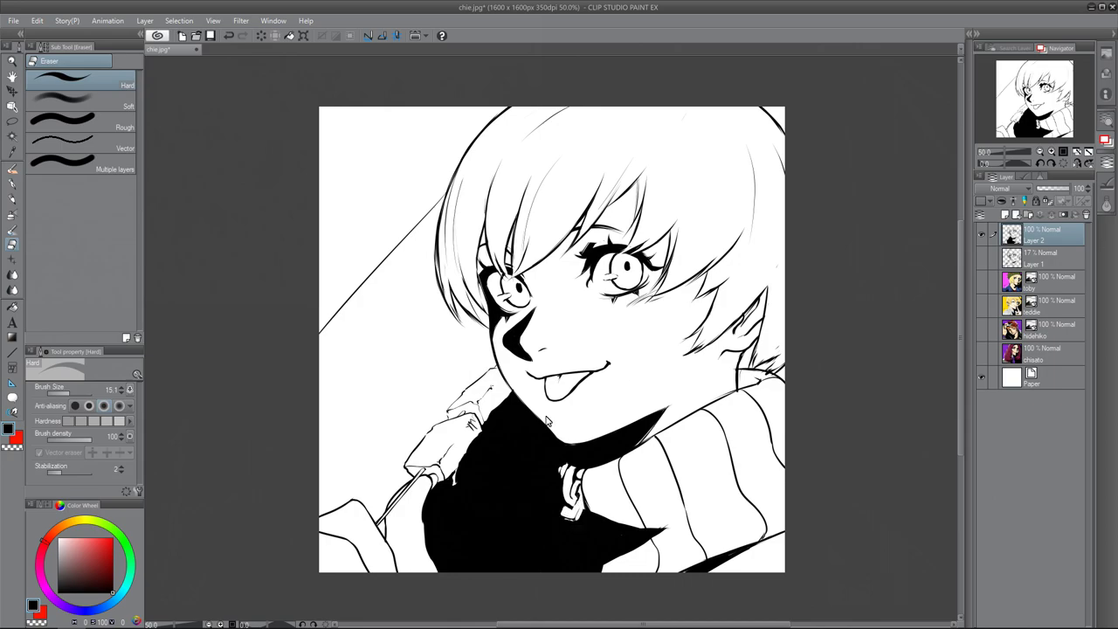
pyautogui.press('p')
pyautogui.press('e')
pyautogui.click(12, 183)
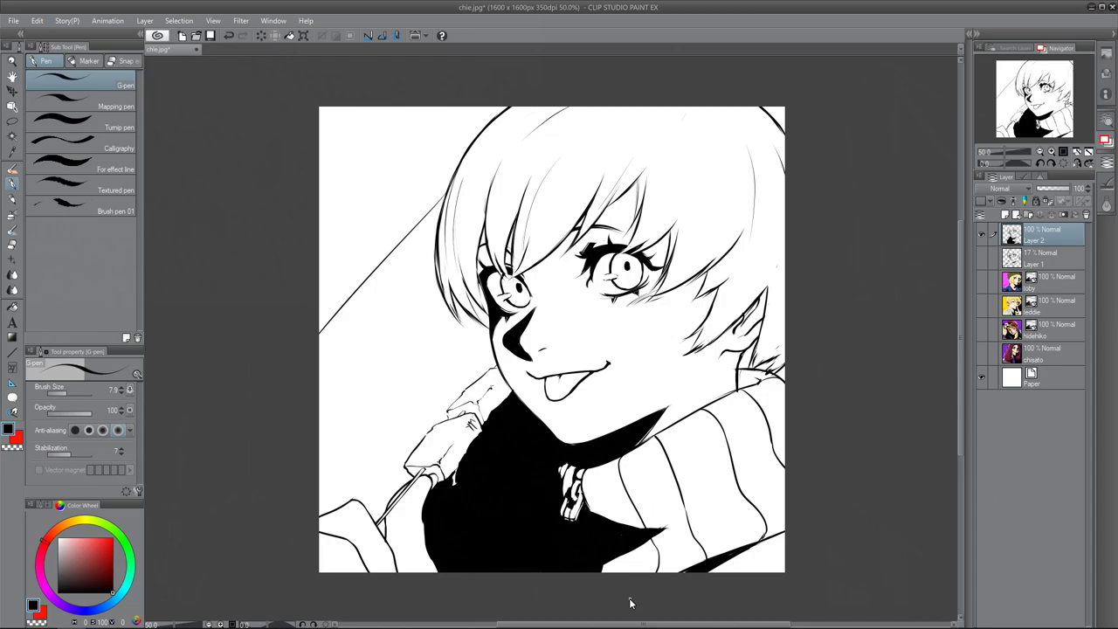
# With the Mapping pen, extend the turtleneck's dark fold and pointed shadow, and fill a solid shadow around the lower ear
pyautogui.click(80, 103)
pyautogui.moveTo(730, 559); pyautogui.dragTo(774, 540)
pyautogui.moveTo(641, 525); pyautogui.dragTo(677, 526)
pyautogui.moveTo(738, 331)
pyautogui.mouseDown()
pyautogui.moveTo(765, 294)
pyautogui.moveTo(741, 379)
pyautogui.moveTo(777, 361)
pyautogui.moveTo(751, 391)
pyautogui.moveTo(752, 357)
pyautogui.moveTo(772, 363)
pyautogui.moveTo(744, 367)
pyautogui.moveTo(720, 325)
pyautogui.moveTo(765, 353)
pyautogui.mouseUp()
pyautogui.click(13, 244)
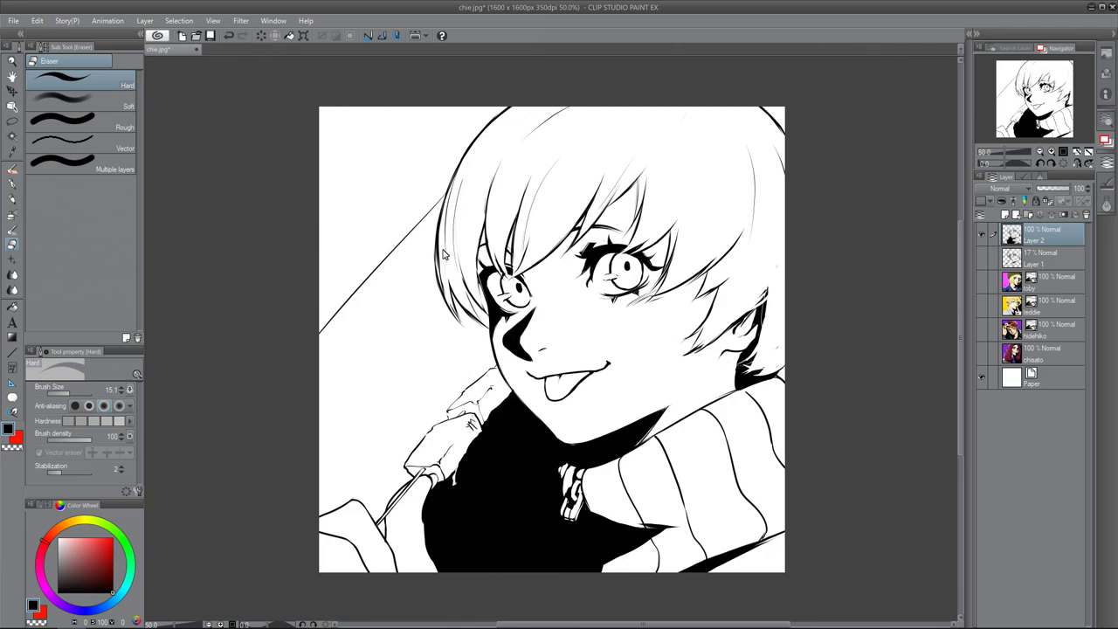
# Fill the background below the diagonal line solid black with a large Turnip pen and finish its edges with the Mapping pen
pyautogui.click(12, 185)
pyautogui.click(81, 122)
pyautogui.click(79, 393)
pyautogui.moveTo(337, 349)
pyautogui.mouseDown()
pyautogui.moveTo(440, 369)
pyautogui.moveTo(309, 451)
pyautogui.mouseUp()
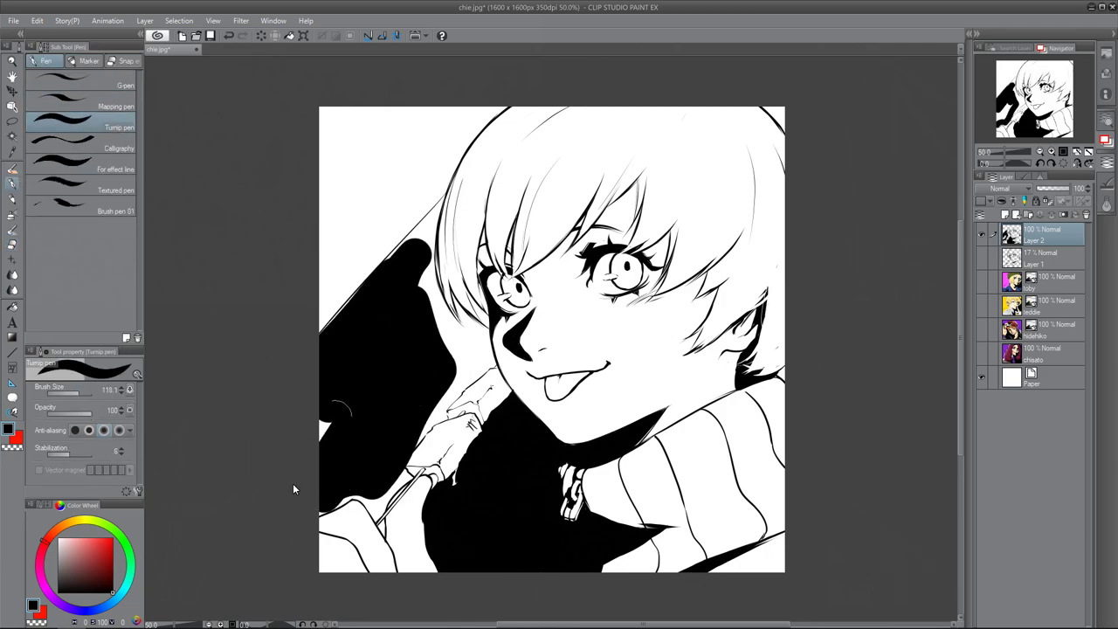
pyautogui.click(80, 102)
pyautogui.moveTo(304, 349)
pyautogui.mouseDown()
pyautogui.moveTo(458, 171)
pyautogui.moveTo(447, 185)
pyautogui.mouseUp()
pyautogui.moveTo(360, 280)
pyautogui.mouseDown()
pyautogui.moveTo(440, 218)
pyautogui.moveTo(441, 304)
pyautogui.moveTo(489, 374)
pyautogui.moveTo(452, 404)
pyautogui.moveTo(464, 385)
pyautogui.moveTo(445, 336)
pyautogui.moveTo(428, 428)
pyautogui.moveTo(361, 498)
pyautogui.moveTo(380, 517)
pyautogui.moveTo(444, 416)
pyautogui.mouseUp()
# Refine the treat's upper outline with the G-pen, then erase and redraw its stick
pyautogui.click(80, 81)
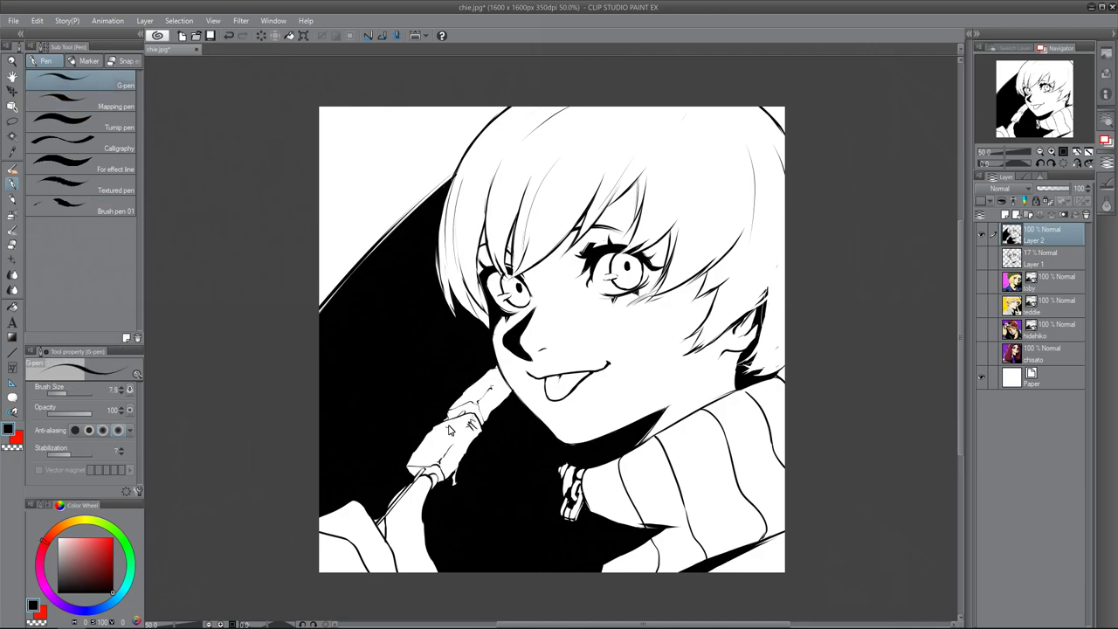
pyautogui.moveTo(481, 372)
pyautogui.mouseDown()
pyautogui.moveTo(489, 385)
pyautogui.moveTo(494, 371)
pyautogui.mouseUp()
pyautogui.click(12, 244)
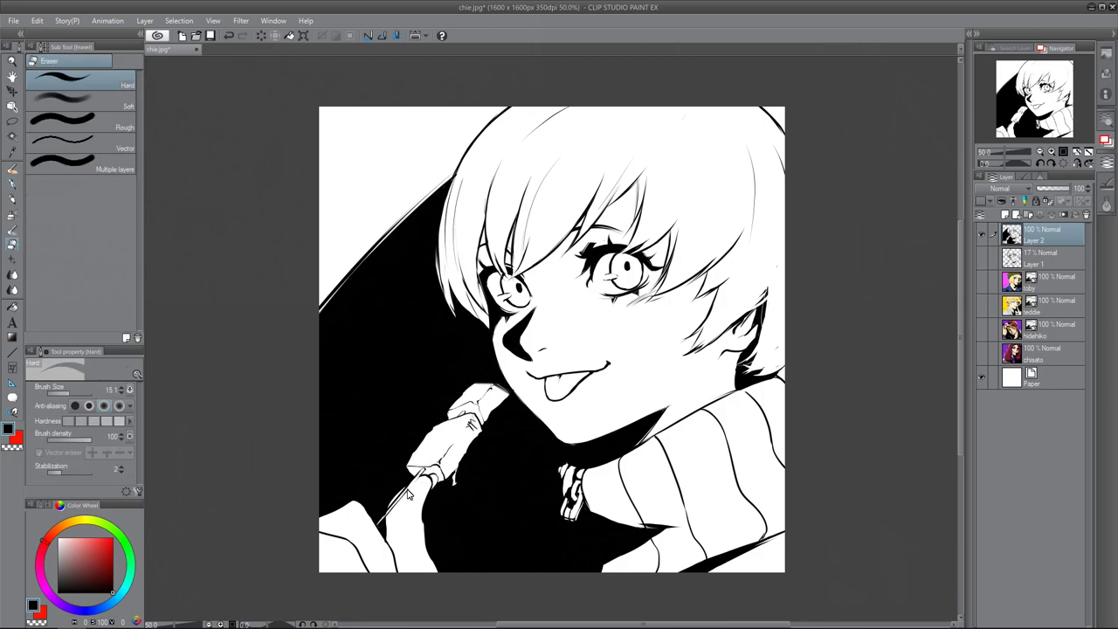
pyautogui.moveTo(417, 476); pyautogui.dragTo(381, 522)
pyautogui.click(12, 184)
pyautogui.moveTo(420, 476); pyautogui.dragTo(380, 524)
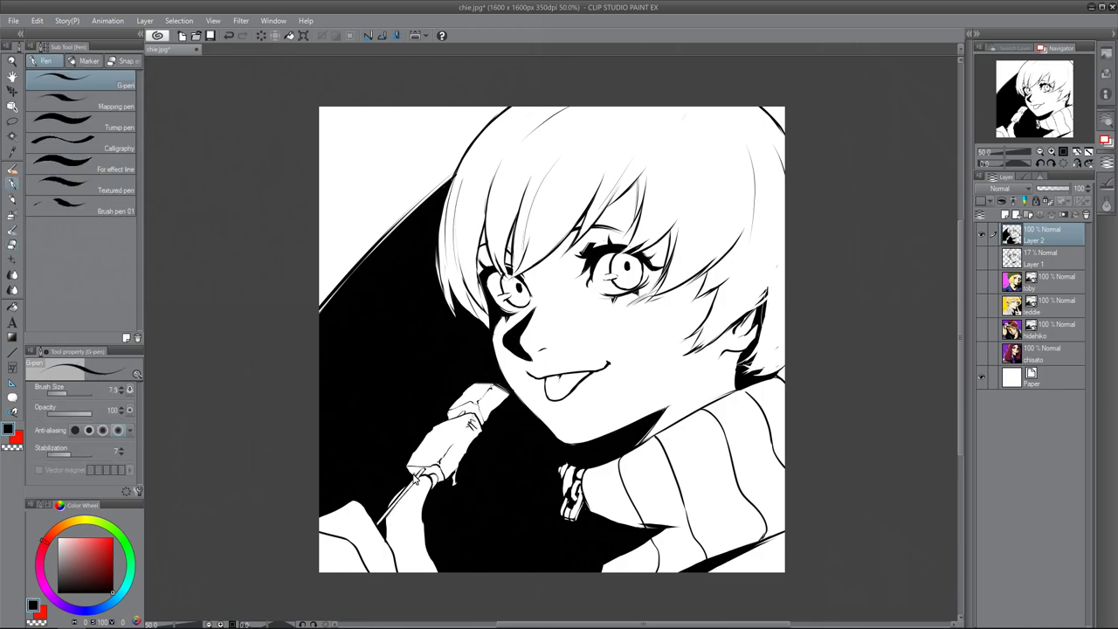
pyautogui.press('e')
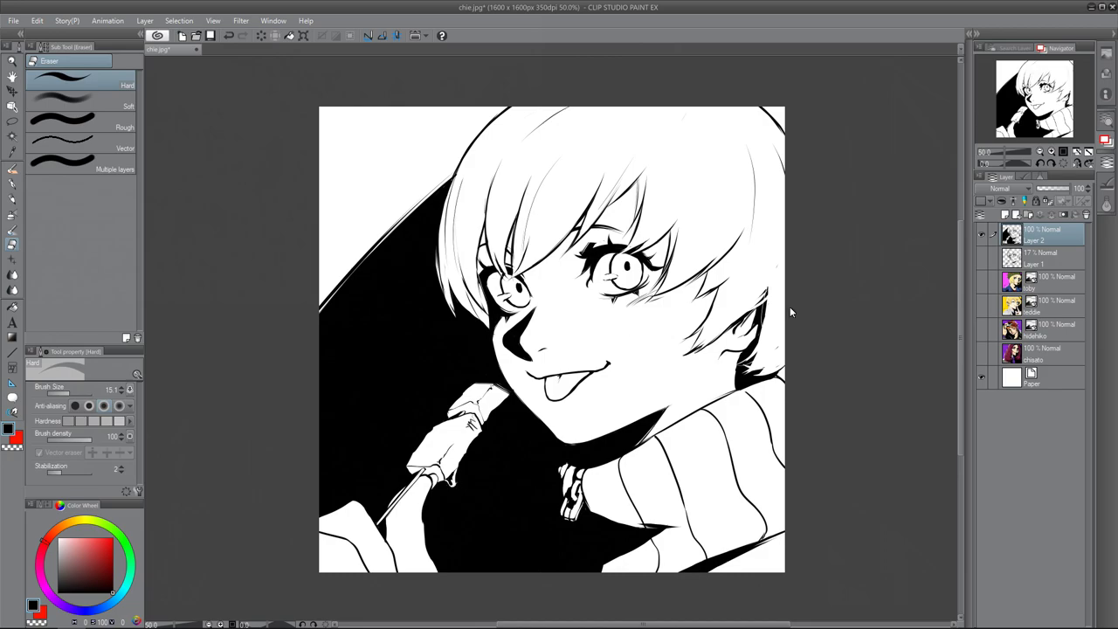
pyautogui.press('p')
# Clean the hair's outer contour and thicken it and the side strands near the far eye with heavier ink
pyautogui.click(12, 244)
pyautogui.moveTo(784, 134)
pyautogui.mouseDown()
pyautogui.moveTo(758, 110)
pyautogui.moveTo(784, 133)
pyautogui.mouseUp()
pyautogui.hotkey('ctrl', 'z')
pyautogui.moveTo(450, 201); pyautogui.dragTo(508, 109)
pyautogui.click(12, 184)
pyautogui.moveTo(456, 178)
pyautogui.mouseDown()
pyautogui.moveTo(441, 253)
pyautogui.moveTo(512, 107)
pyautogui.moveTo(455, 182)
pyautogui.mouseUp()
pyautogui.moveTo(482, 142)
pyautogui.mouseDown()
pyautogui.moveTo(515, 107)
pyautogui.moveTo(460, 229)
pyautogui.moveTo(485, 325)
pyautogui.mouseUp()
pyautogui.click(67, 394)
pyautogui.moveTo(459, 261); pyautogui.dragTo(488, 322)
pyautogui.moveTo(480, 282); pyautogui.dragTo(488, 314)
pyautogui.moveTo(480, 236)
pyautogui.mouseDown()
pyautogui.moveTo(482, 289)
pyautogui.moveTo(491, 271)
pyautogui.moveTo(508, 270)
pyautogui.mouseUp()
pyautogui.moveTo(513, 223)
pyautogui.mouseDown()
pyautogui.moveTo(509, 269)
pyautogui.moveTo(492, 270)
pyautogui.mouseUp()
pyautogui.hotkey('ctrl', 'z')
# Erase into the heavy ink of the outer hair contour and side strands to leave thin, tapered lines
pyautogui.press('e')
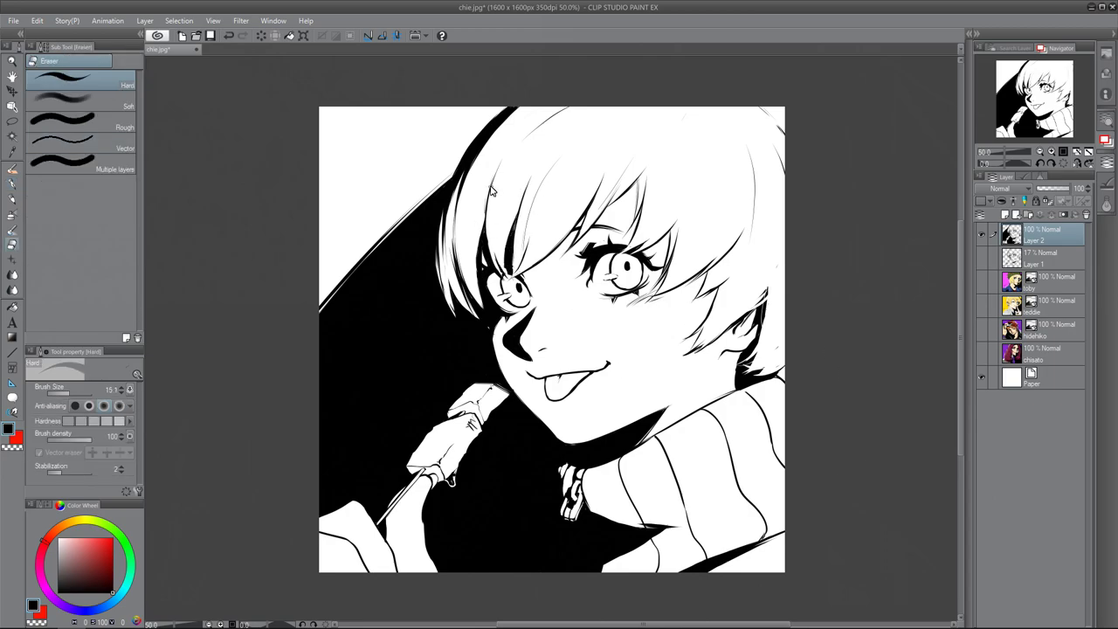
pyautogui.moveTo(497, 170); pyautogui.dragTo(485, 268)
pyautogui.moveTo(507, 256); pyautogui.dragTo(504, 273)
pyautogui.moveTo(485, 231); pyautogui.dragTo(484, 256)
pyautogui.moveTo(519, 204); pyautogui.dragTo(509, 262)
pyautogui.moveTo(514, 109)
pyautogui.mouseDown()
pyautogui.moveTo(454, 219)
pyautogui.moveTo(447, 209)
pyautogui.mouseUp()
pyautogui.moveTo(463, 161); pyautogui.dragTo(443, 249)
pyautogui.moveTo(495, 229); pyautogui.dragTo(454, 314)
pyautogui.moveTo(494, 255)
pyautogui.mouseDown()
pyautogui.moveTo(472, 294)
pyautogui.moveTo(433, 218)
pyautogui.mouseUp()
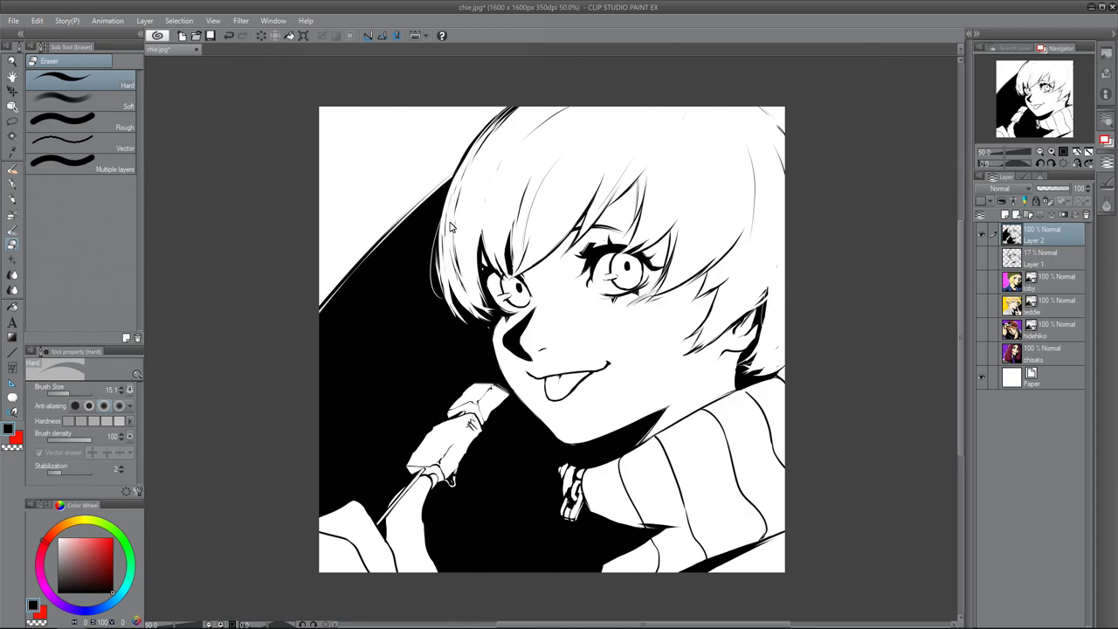
pyautogui.moveTo(447, 257); pyautogui.dragTo(437, 188)
# Add a new raster layer above Layer 1 and import the chie reference image
pyautogui.click(1027, 256)
pyautogui.hotkey('ctrl', 'shift', 'n')
pyautogui.click(13, 21)
pyautogui.moveTo(52, 216)
pyautogui.click(219, 222)
pyautogui.click(55, 132)
pyautogui.doubleClick(132, 147)
pyautogui.scroll(-1, 129, 196)
pyautogui.doubleClick(131, 210)
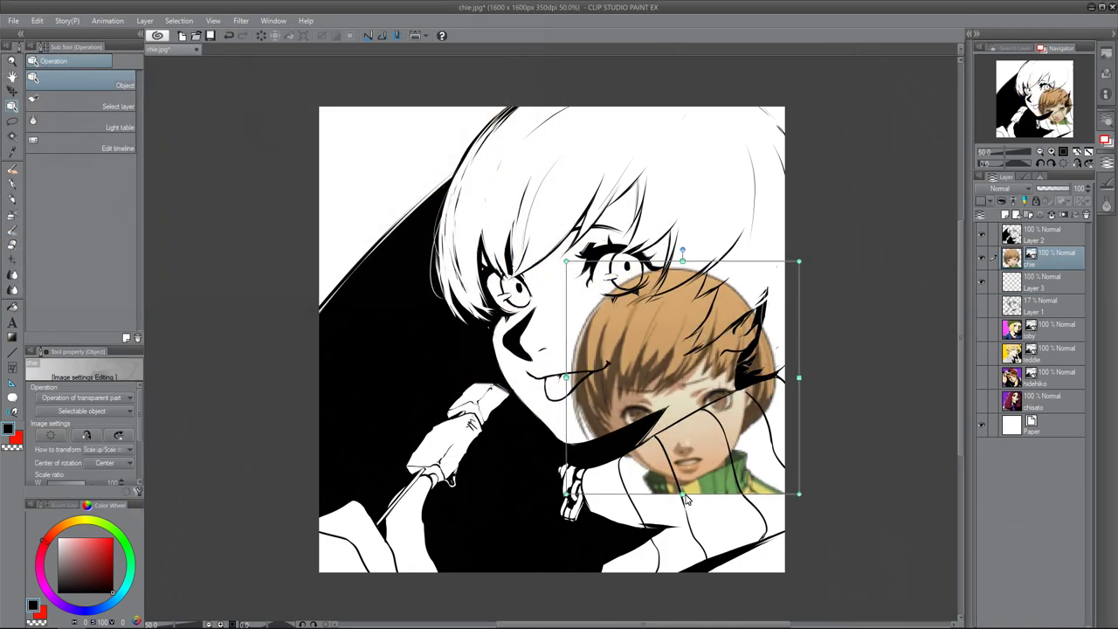
# On Layer 3, paint the face, ear and hand pale cream with the Dense watercolor brush at size 173.7
pyautogui.click(12, 168)
pyautogui.click(80, 392)
pyautogui.click(74, 520)
pyautogui.click(70, 538)
pyautogui.moveTo(534, 341)
pyautogui.mouseDown()
pyautogui.moveTo(510, 289)
pyautogui.moveTo(583, 307)
pyautogui.mouseUp()
pyautogui.moveTo(669, 207); pyautogui.dragTo(291, 568)
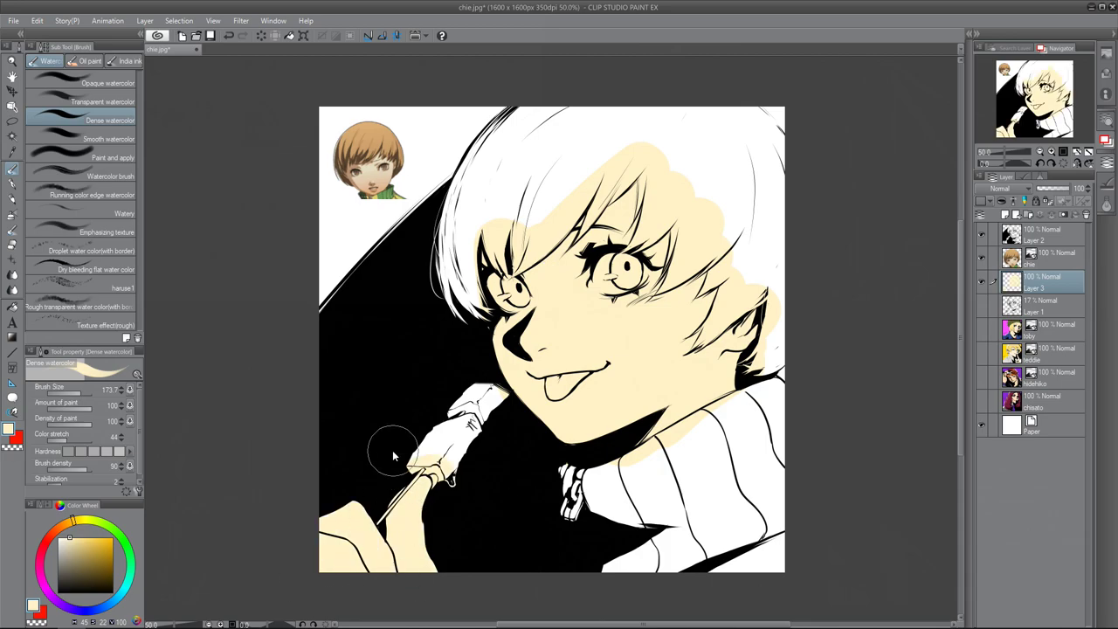
# Sample the reference's hair color, darken it slightly, and paint brown over the crown and bangs
pyautogui.keyDown('alt'); pyautogui.click(368, 148); pyautogui.keyUp('alt')
pyautogui.click(63, 524)
pyautogui.click(86, 549)
pyautogui.moveTo(535, 178)
pyautogui.mouseDown()
pyautogui.moveTo(561, 186)
pyautogui.moveTo(564, 171)
pyautogui.mouseUp()
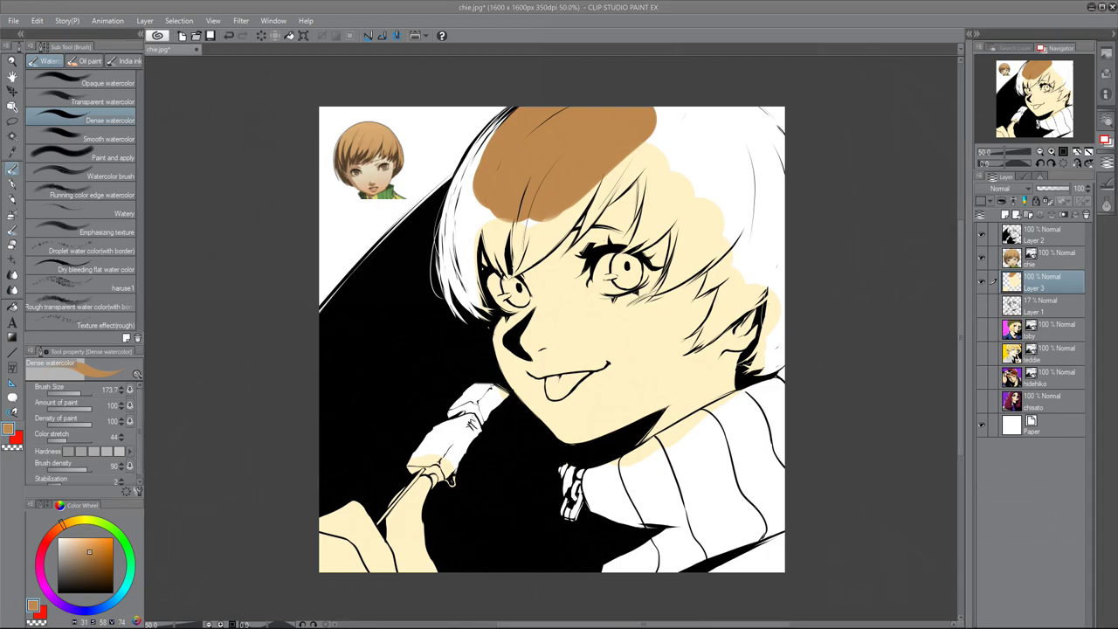
pyautogui.click(688, 190)
pyautogui.click(89, 556)
pyautogui.moveTo(635, 143)
pyautogui.mouseDown()
pyautogui.moveTo(571, 170)
pyautogui.moveTo(702, 192)
pyautogui.mouseUp()
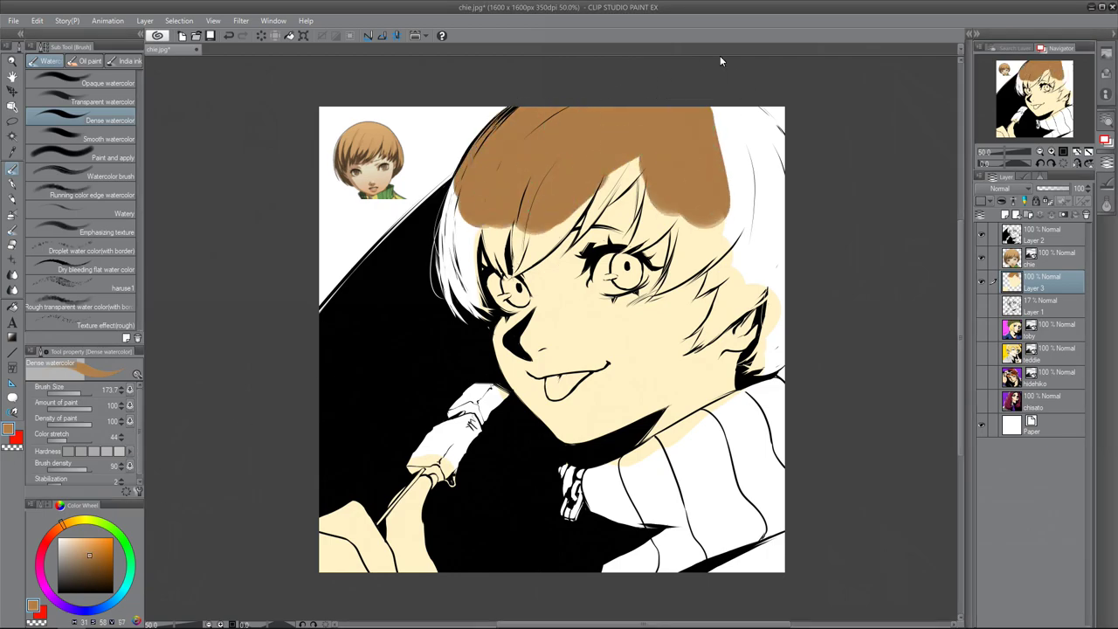
# Extend the brown over the remaining hair with smaller brush sizes and clean its edges with the skin color
pyautogui.moveTo(724, 152)
pyautogui.mouseDown()
pyautogui.moveTo(747, 129)
pyautogui.moveTo(745, 201)
pyautogui.moveTo(799, 288)
pyautogui.moveTo(795, 325)
pyautogui.mouseUp()
pyautogui.moveTo(454, 245)
pyautogui.mouseDown()
pyautogui.moveTo(449, 320)
pyautogui.moveTo(469, 322)
pyautogui.mouseUp()
pyautogui.click(74, 393)
pyautogui.moveTo(452, 220)
pyautogui.mouseDown()
pyautogui.moveTo(468, 178)
pyautogui.moveTo(475, 294)
pyautogui.moveTo(497, 174)
pyautogui.moveTo(433, 172)
pyautogui.moveTo(506, 285)
pyautogui.moveTo(511, 180)
pyautogui.moveTo(513, 285)
pyautogui.moveTo(563, 230)
pyautogui.moveTo(535, 259)
pyautogui.moveTo(606, 87)
pyautogui.moveTo(585, 129)
pyautogui.moveTo(592, 222)
pyautogui.moveTo(643, 170)
pyautogui.moveTo(641, 237)
pyautogui.moveTo(679, 217)
pyautogui.moveTo(648, 299)
pyautogui.moveTo(737, 234)
pyautogui.moveTo(693, 244)
pyautogui.moveTo(706, 286)
pyautogui.moveTo(692, 301)
pyautogui.moveTo(708, 281)
pyautogui.moveTo(726, 284)
pyautogui.moveTo(688, 354)
pyautogui.moveTo(749, 307)
pyautogui.moveTo(736, 313)
pyautogui.moveTo(755, 269)
pyautogui.moveTo(763, 346)
pyautogui.moveTo(753, 355)
pyautogui.moveTo(777, 373)
pyautogui.mouseUp()
pyautogui.click(73, 393)
pyautogui.keyDown('alt'); pyautogui.click(635, 462); pyautogui.keyUp('alt')
pyautogui.moveTo(636, 254)
pyautogui.mouseDown()
pyautogui.moveTo(650, 252)
pyautogui.moveTo(648, 290)
pyautogui.moveTo(677, 296)
pyautogui.moveTo(655, 300)
pyautogui.mouseUp()
pyautogui.keyDown('alt'); pyautogui.click(695, 245); pyautogui.keyUp('alt')
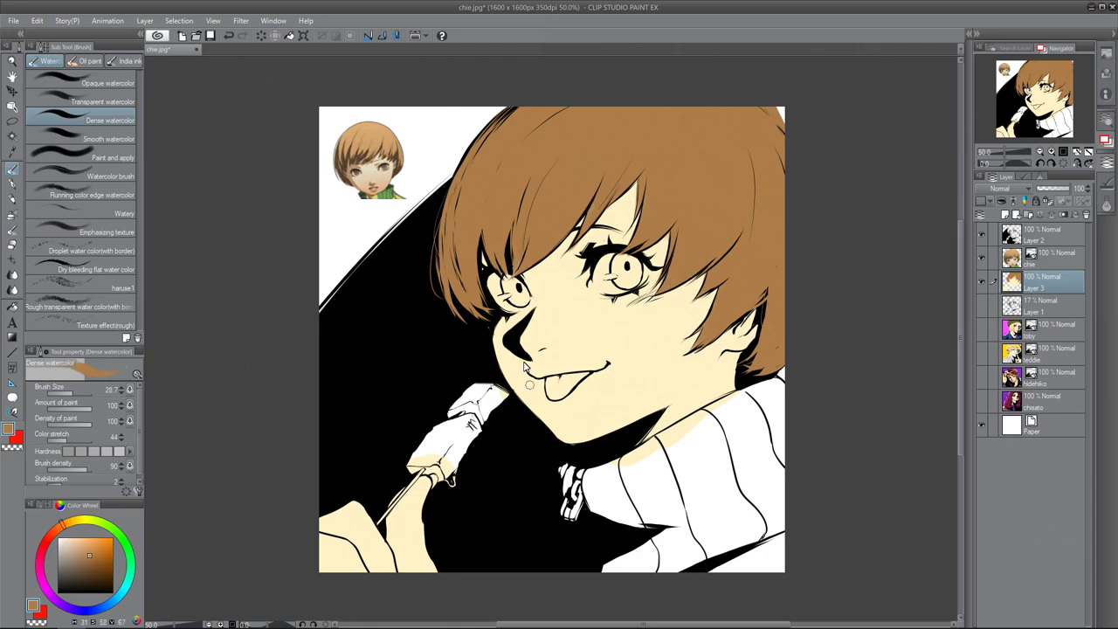
# Paint both irises brown and the whites of the eyes white
pyautogui.moveTo(617, 260)
pyautogui.mouseDown()
pyautogui.moveTo(632, 288)
pyautogui.moveTo(638, 269)
pyautogui.mouseUp()
pyautogui.moveTo(508, 279)
pyautogui.mouseDown()
pyautogui.moveTo(528, 302)
pyautogui.moveTo(497, 295)
pyautogui.moveTo(517, 310)
pyautogui.mouseUp()
pyautogui.click(57, 538)
pyautogui.moveTo(599, 276); pyautogui.dragTo(620, 291)
pyautogui.moveTo(645, 277); pyautogui.dragTo(612, 279)
# Paint the tongue red, then auto-select it and refill it with a slightly adjusted red
pyautogui.keyDown('alt'); pyautogui.click(629, 289); pyautogui.keyUp('alt')
pyautogui.click(45, 549)
pyautogui.moveTo(550, 382)
pyautogui.mouseDown()
pyautogui.moveTo(566, 379)
pyautogui.moveTo(563, 397)
pyautogui.moveTo(549, 395)
pyautogui.mouseUp()
pyautogui.click(12, 136)
pyautogui.click(564, 386)
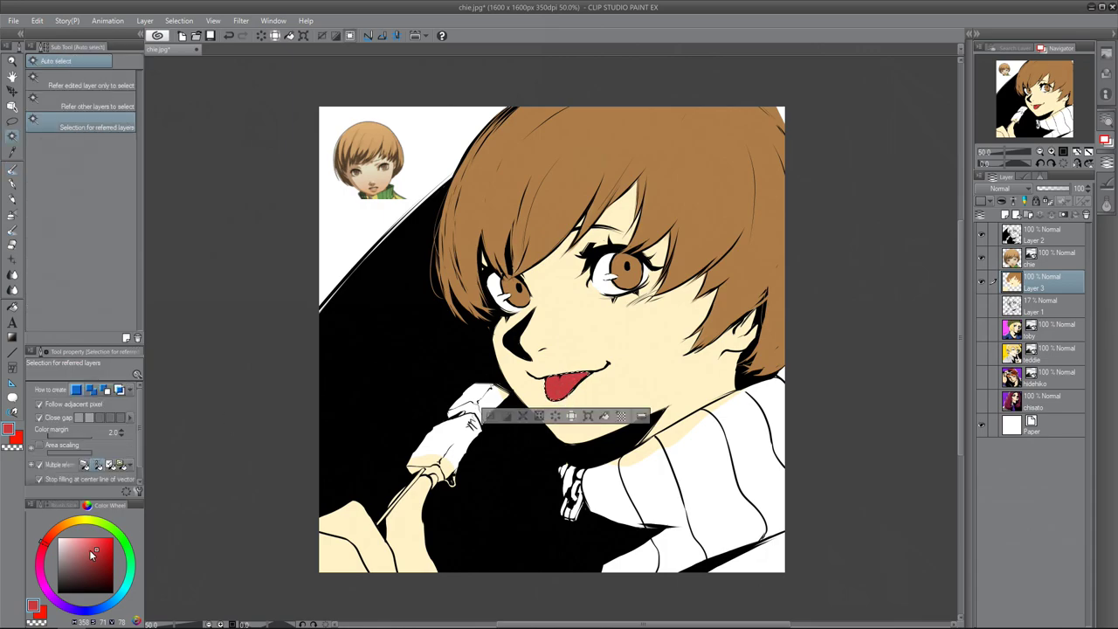
pyautogui.click(95, 549)
pyautogui.click(602, 416)
pyautogui.hotkey('ctrl', 'd')
# Sample the reference's green collar, choose a brighter green, and paint the turtleneck with the Dense watercolor brush
pyautogui.click(12, 170)
pyautogui.keyDown('alt'); pyautogui.click(573, 393); pyautogui.keyUp('alt')
pyautogui.keyDown('alt'); pyautogui.click(609, 281); pyautogui.keyUp('alt')
pyautogui.keyDown('alt'); pyautogui.click(385, 195); pyautogui.keyUp('alt')
pyautogui.click(95, 554)
pyautogui.click(75, 393)
pyautogui.moveTo(703, 450)
pyautogui.mouseDown()
pyautogui.moveTo(561, 468)
pyautogui.moveTo(615, 465)
pyautogui.moveTo(773, 388)
pyautogui.moveTo(651, 523)
pyautogui.moveTo(785, 465)
pyautogui.moveTo(713, 521)
pyautogui.moveTo(679, 432)
pyautogui.moveTo(660, 428)
pyautogui.mouseUp()
# Temporarily show the teddie layer to sample its yellow, and paint the jacket areas and zipper yellow
pyautogui.keyDown('alt'); pyautogui.click(677, 395); pyautogui.keyUp('alt')
pyautogui.click(980, 354)
pyautogui.keyDown('alt'); pyautogui.click(410, 179); pyautogui.keyUp('alt')
pyautogui.click(981, 354)
pyautogui.moveTo(589, 480)
pyautogui.mouseDown()
pyautogui.moveTo(609, 464)
pyautogui.moveTo(633, 563)
pyautogui.moveTo(653, 559)
pyautogui.moveTo(569, 514)
pyautogui.mouseUp()
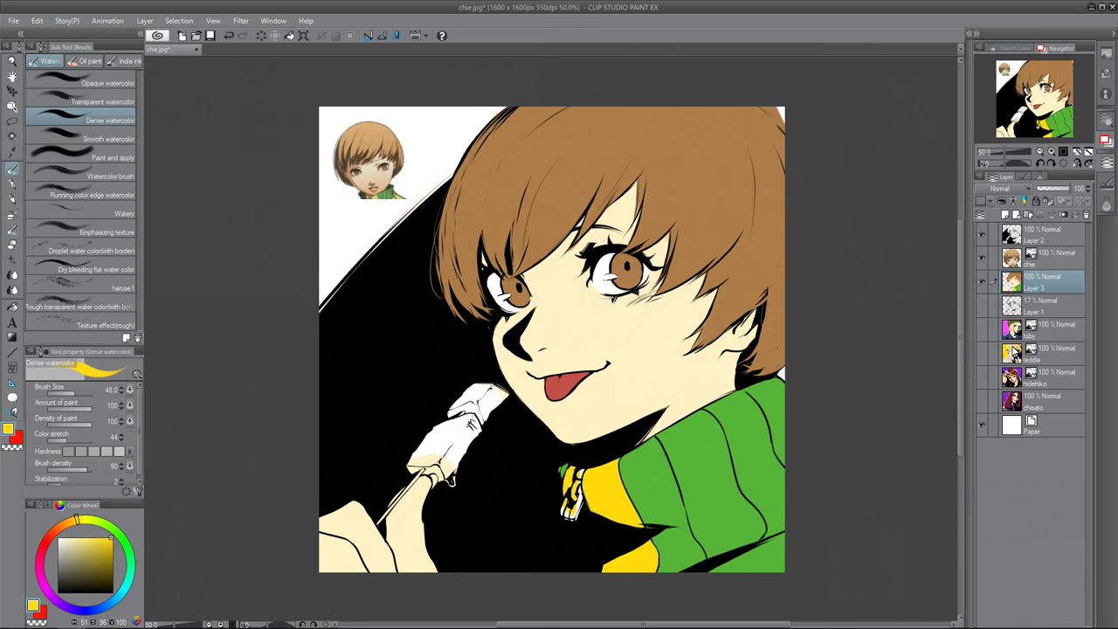
pyautogui.click(1017, 426)
pyautogui.doubleClick(1008, 428)
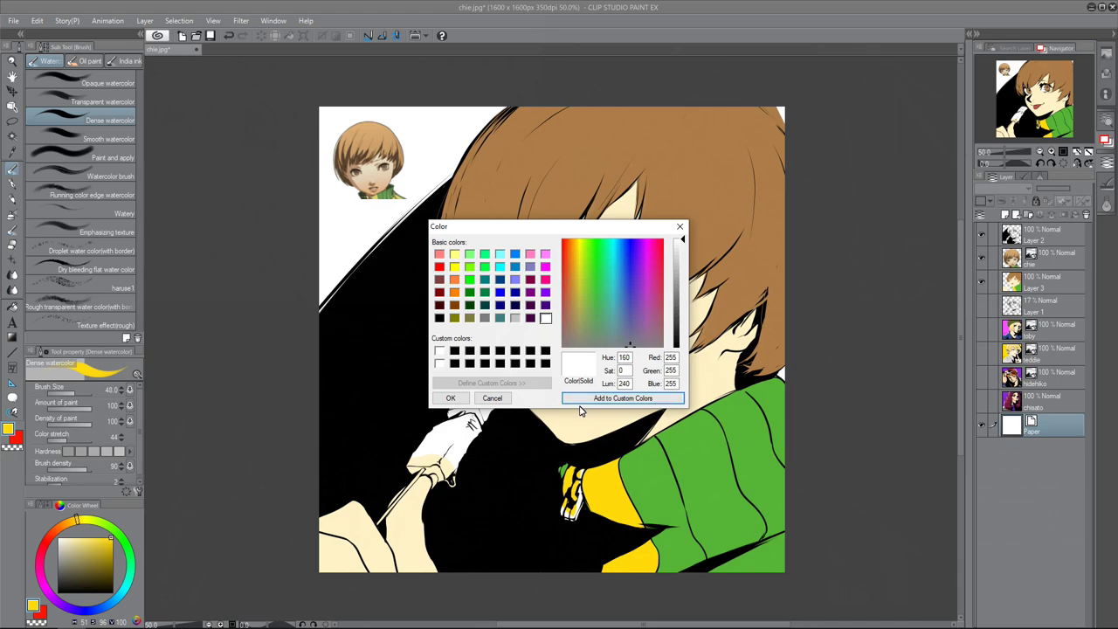
pyautogui.click(491, 395)
# Add a new layer below Layer 1 and fill it with the same yellow as the background
pyautogui.click(1035, 329)
pyautogui.click(1004, 214)
pyautogui.press('g')
pyautogui.click(386, 355)
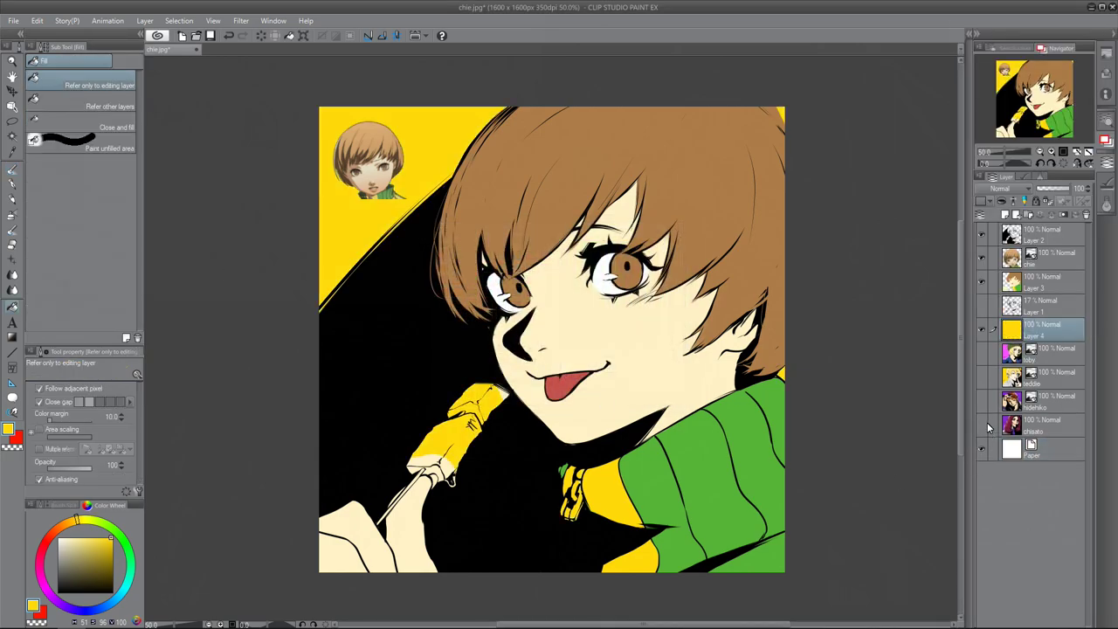
# On Layer 3, paint the treat on the stick dark brown with the Dense watercolor brush
pyautogui.click(1030, 284)
pyautogui.press('b')
pyautogui.click(61, 524)
pyautogui.click(95, 562)
pyautogui.click(97, 572)
pyautogui.moveTo(460, 418)
pyautogui.mouseDown()
pyautogui.moveTo(418, 465)
pyautogui.moveTo(458, 441)
pyautogui.moveTo(430, 474)
pyautogui.moveTo(445, 479)
pyautogui.moveTo(464, 457)
pyautogui.moveTo(506, 410)
pyautogui.mouseUp()
# Paint the treat's stick light tan with the Dense watercolor brush
pyautogui.click(102, 560)
pyautogui.click(89, 563)
pyautogui.click(67, 522)
pyautogui.click(92, 546)
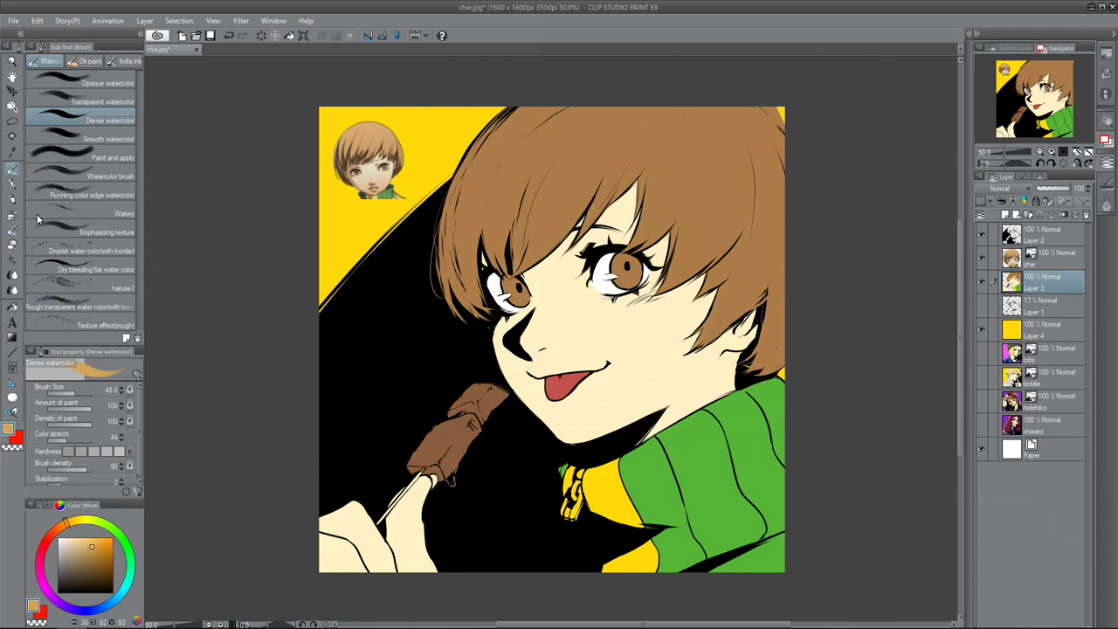
pyautogui.moveTo(417, 476); pyautogui.dragTo(381, 522)
pyautogui.click(78, 545)
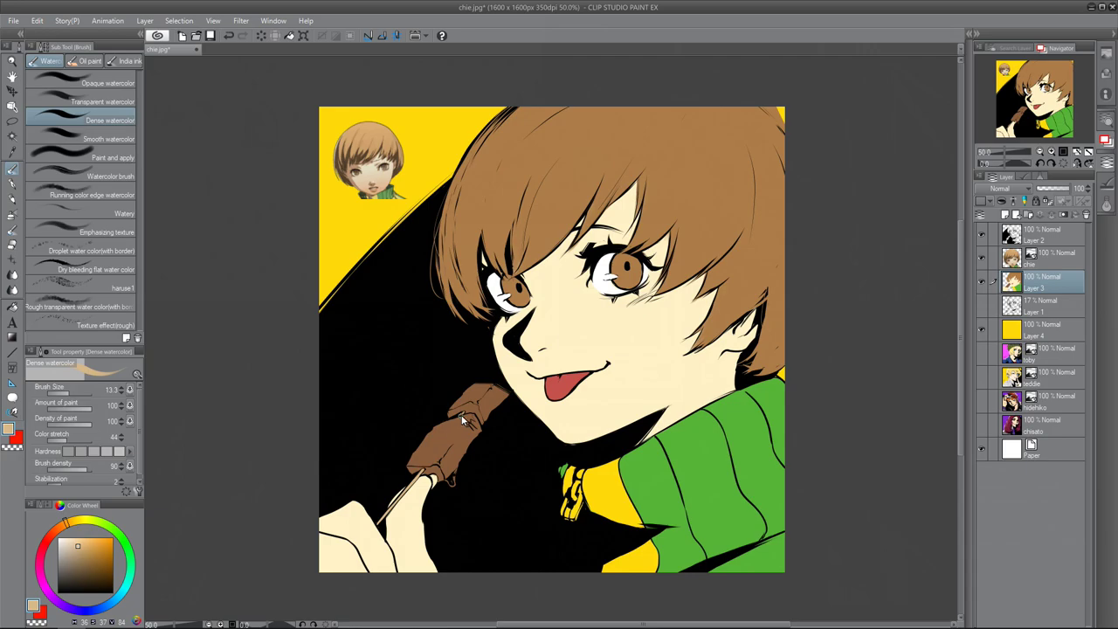
# Auto-select the treat's brown area and refill it with a warmer reddish brown, then deselect
pyautogui.keyDown('alt'); pyautogui.click(462, 420); pyautogui.keyUp('alt')
pyautogui.click(12, 136)
pyautogui.click(451, 436)
pyautogui.click(98, 553)
pyautogui.click(489, 505)
pyautogui.click(485, 505)
pyautogui.click(100, 555)
pyautogui.click(488, 505)
pyautogui.click(94, 558)
pyautogui.click(487, 504)
pyautogui.click(375, 504)
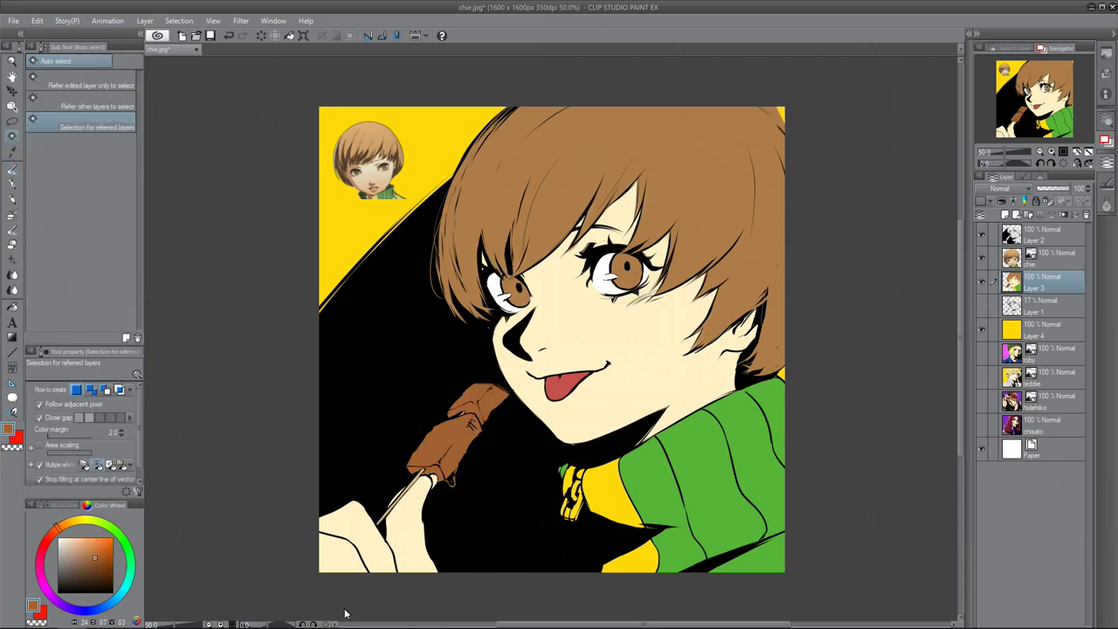
# Touch up the drip below the treat in pale cream and paint the fingernail light pink with a 13.3 brush
pyautogui.press('b')
pyautogui.click(77, 536)
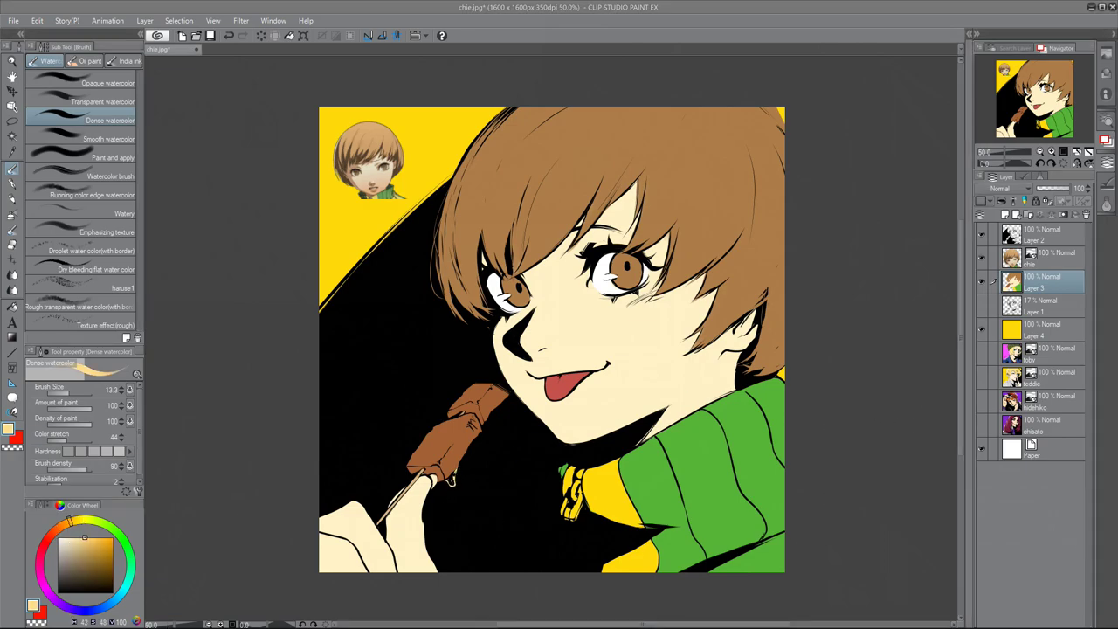
pyautogui.click(42, 549)
pyautogui.click(72, 537)
pyautogui.moveTo(435, 477); pyautogui.dragTo(434, 484)
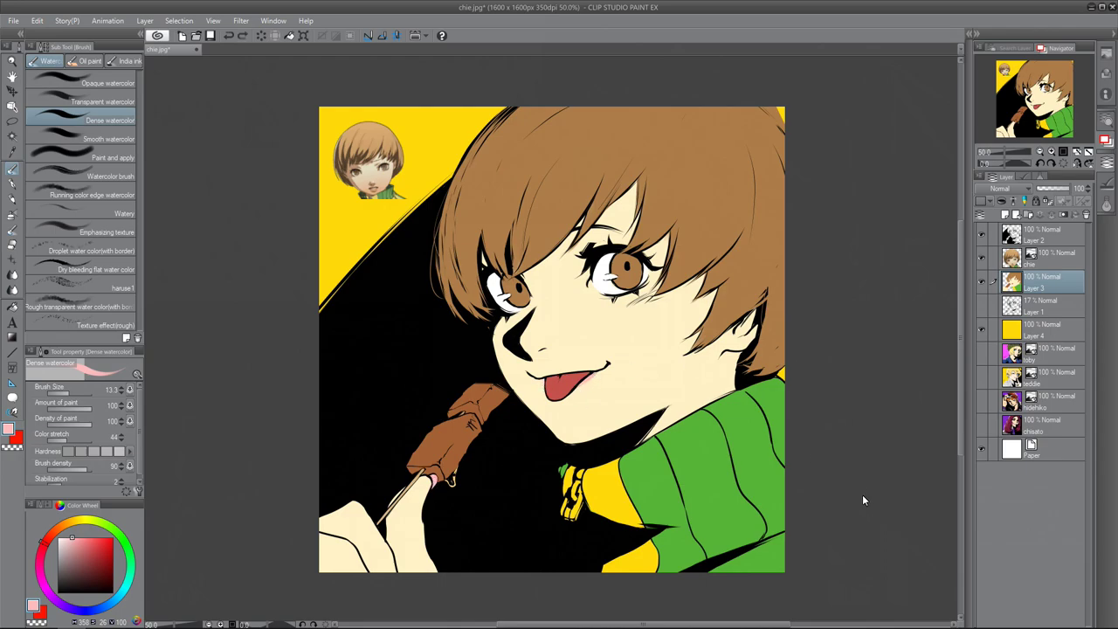
# Paint the zipper pull at the turtleneck opening light gray
pyautogui.click(59, 551)
pyautogui.moveTo(564, 513); pyautogui.dragTo(572, 494)
pyautogui.moveTo(574, 496)
pyautogui.mouseDown()
pyautogui.moveTo(580, 472)
pyautogui.moveTo(578, 512)
pyautogui.mouseUp()
pyautogui.moveTo(578, 503); pyautogui.dragTo(571, 518)
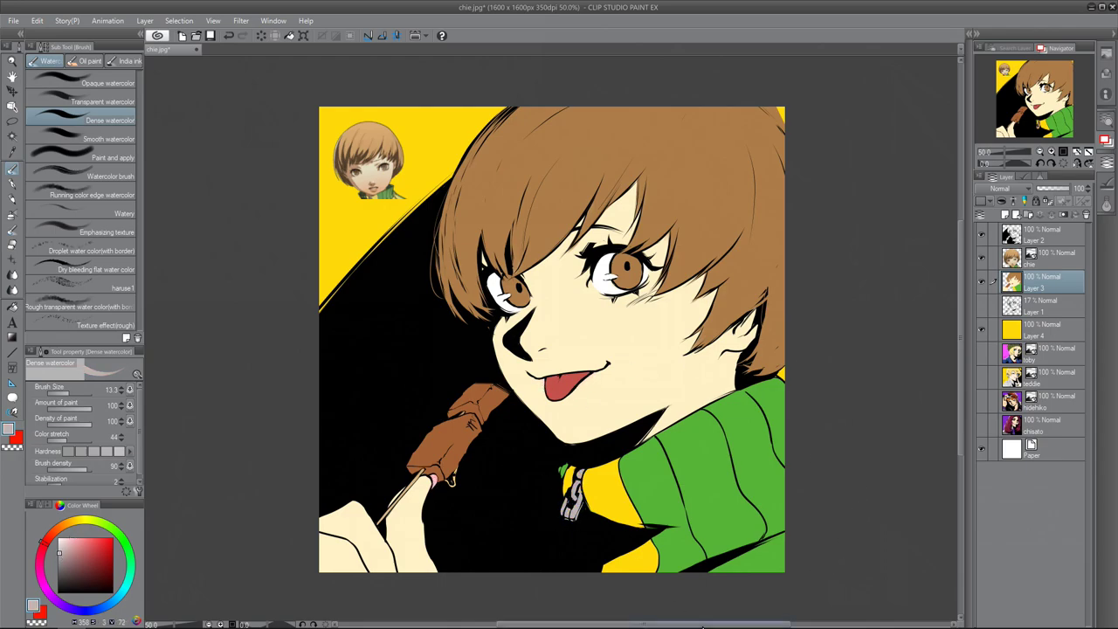
# Hide the chie reference layer and auto-select the hair area with the color margin set to 10.4
pyautogui.click(982, 257)
pyautogui.press('w')
pyautogui.click(690, 209)
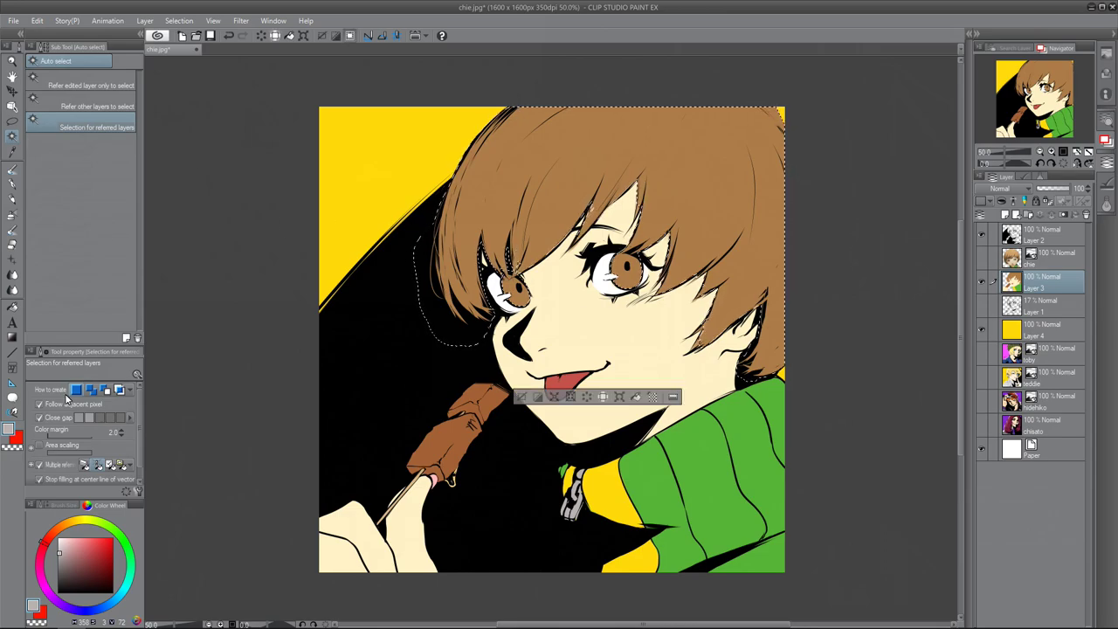
pyautogui.hotkey('ctrl', 'd')
pyautogui.click(50, 437)
pyautogui.click(563, 209)
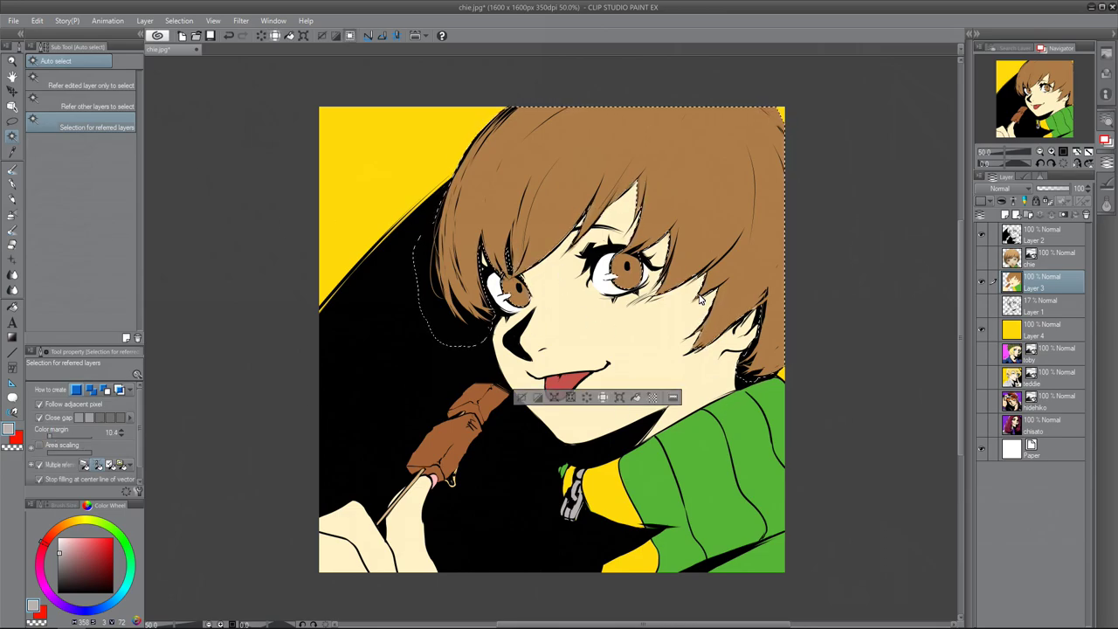
# Try a darker brown fill on the selected hair area
pyautogui.rightClick(669, 252)
pyautogui.click(95, 562)
pyautogui.click(636, 397)
pyautogui.hotkey('ctrl', 'd')
pyautogui.hotkey('ctrl', 'z')
pyautogui.hotkey('ctrl', 'z')
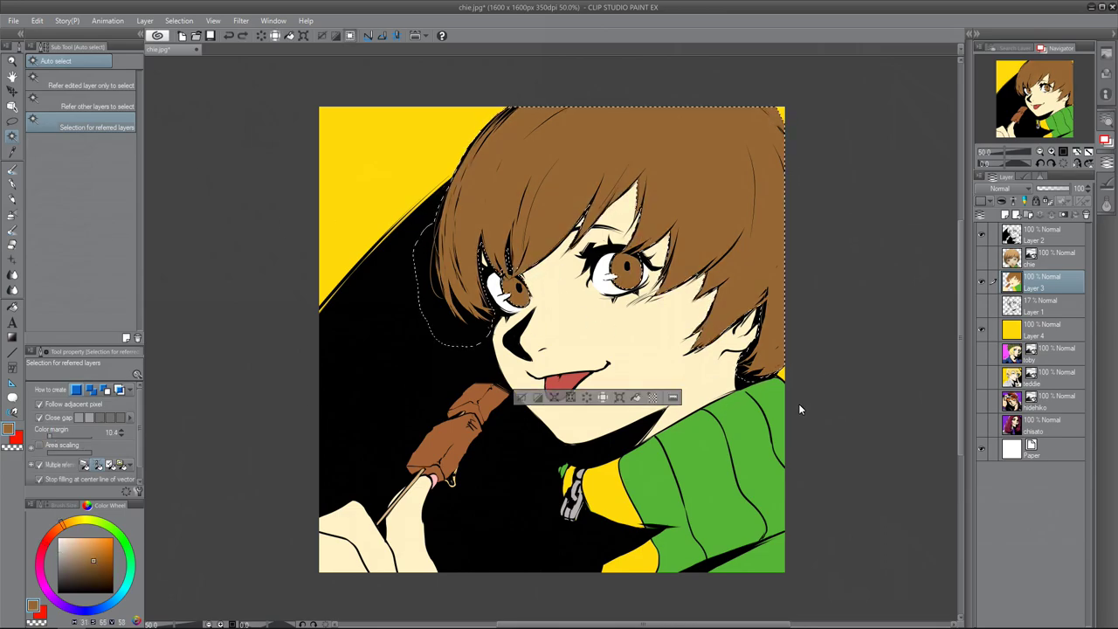
# Refill the selected hair area with a slightly lighter brown and clear the selection
pyautogui.click(93, 557)
pyautogui.click(636, 398)
pyautogui.click(521, 397)
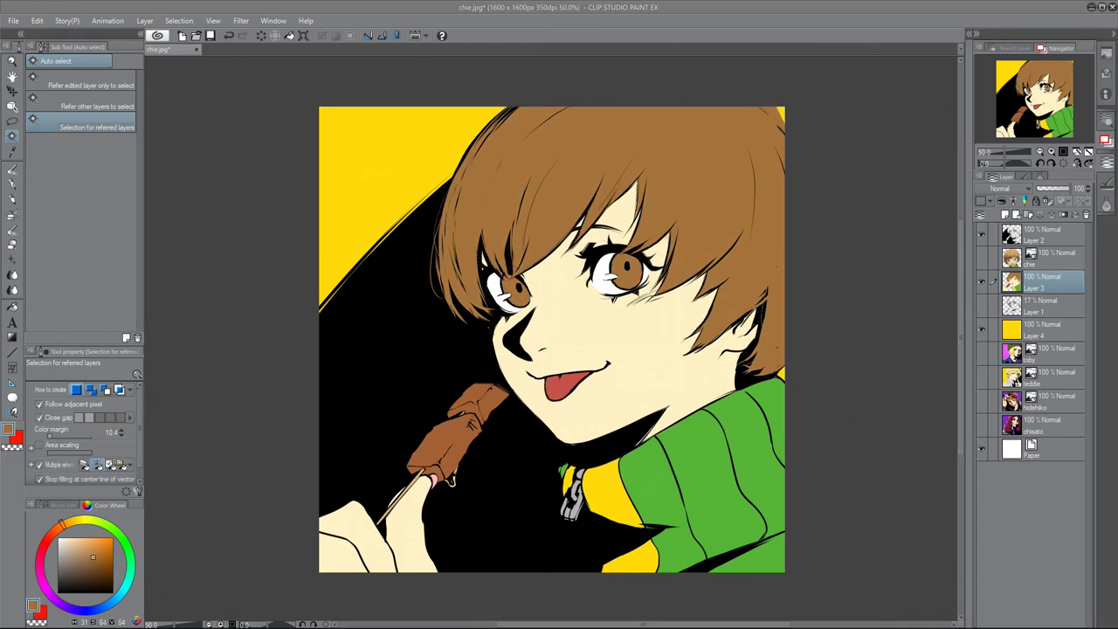
pyautogui.hotkey('ctrl', 'z')
pyautogui.hotkey('ctrl', 'z')
pyautogui.click(521, 399)
# Duplicate the Layer 2 line art, blur the copy and lower its opacity to 90%
pyautogui.click(1023, 240)
pyautogui.hotkey('ctrl', 'c')
pyautogui.hotkey('ctrl', 'v')
pyautogui.click(241, 20)
pyautogui.moveTo(249, 34)
pyautogui.click(375, 61)
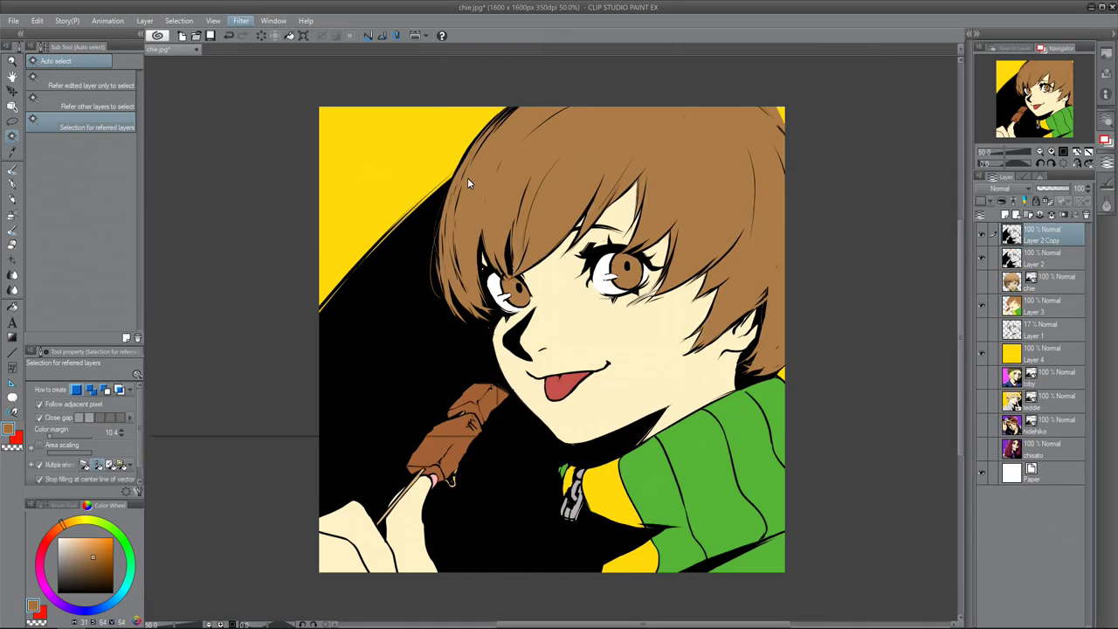
pyautogui.moveTo(184, 417); pyautogui.dragTo(187, 419)
pyautogui.click(467, 397)
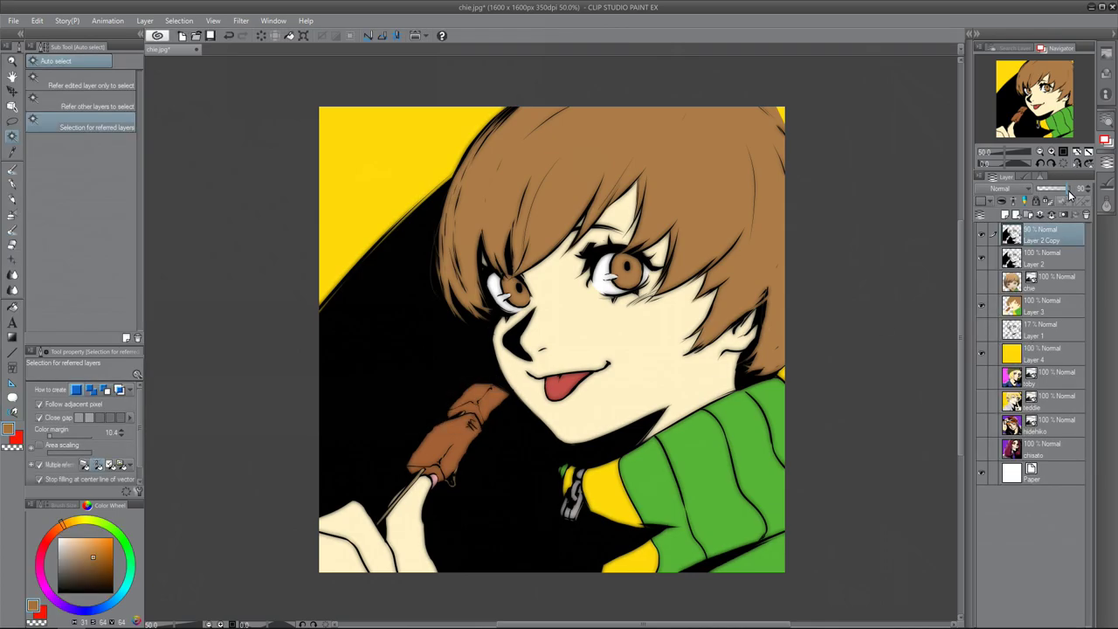
# Add a new layer above the line art and paint white highlight strokes along the hair's outer side with a 17.2 G-pen
pyautogui.press('p')
pyautogui.click(110, 96)
pyautogui.press('e')
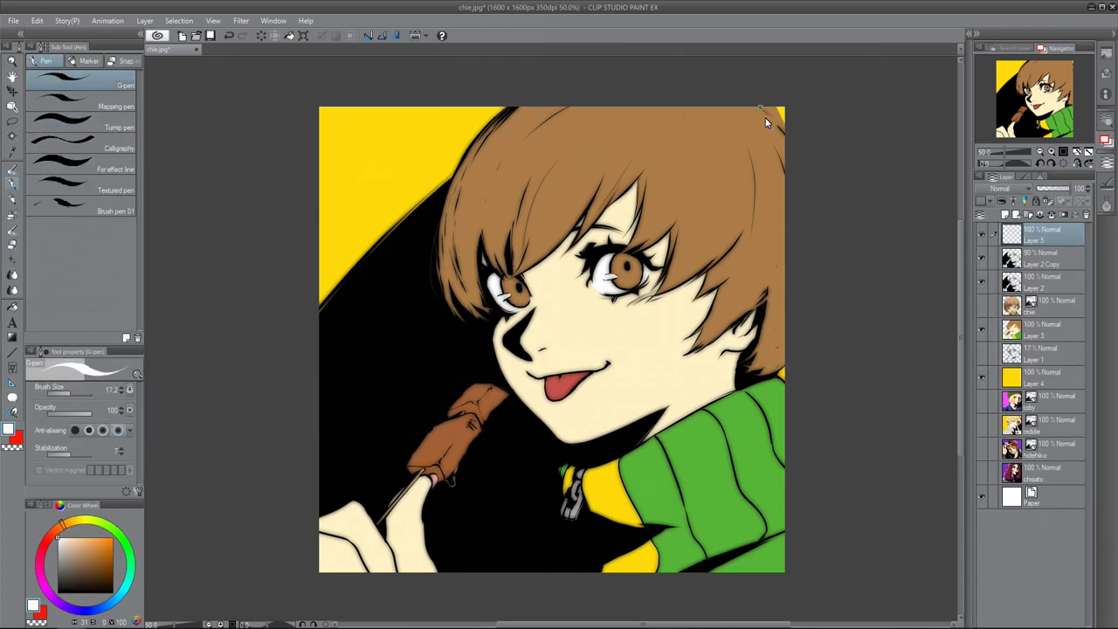
pyautogui.keyDown('ctrl'); pyautogui.click(777, 125); pyautogui.keyUp('ctrl')
pyautogui.press('p')
pyautogui.moveTo(776, 142)
pyautogui.mouseDown()
pyautogui.moveTo(757, 115)
pyautogui.moveTo(777, 133)
pyautogui.moveTo(782, 166)
pyautogui.mouseUp()
pyautogui.hotkey('ctrl', 'z')
pyautogui.hotkey('ctrl', 'z')
pyautogui.click(1039, 235)
pyautogui.moveTo(753, 108); pyautogui.dragTo(789, 191)
pyautogui.moveTo(751, 148); pyautogui.dragTo(762, 216)
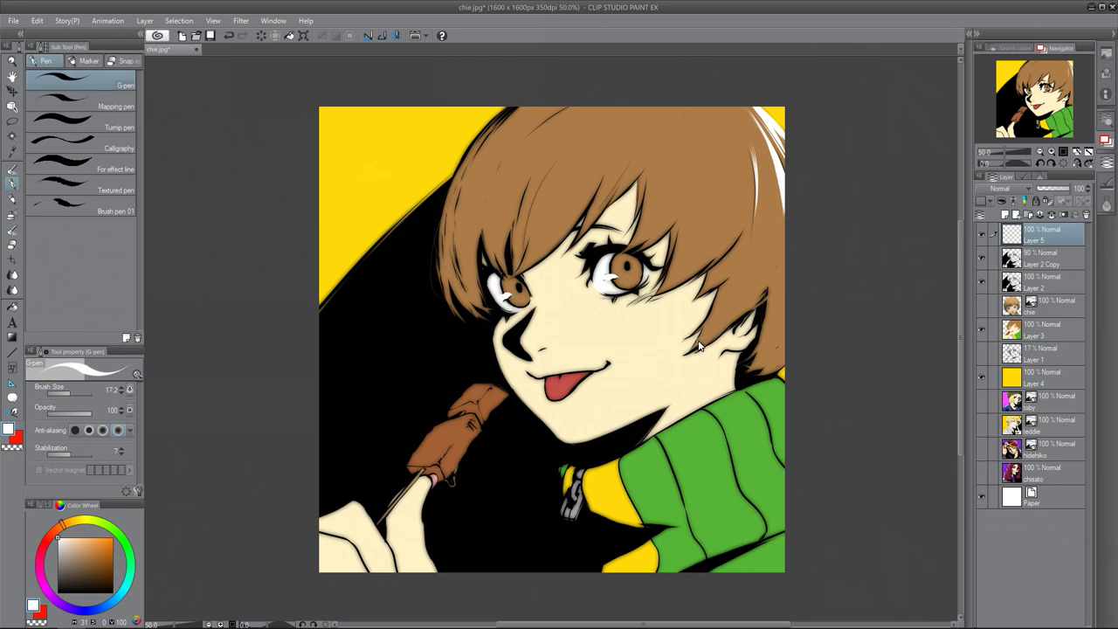
# Paint white highlights on the face, turtleneck, zipper, treat and hand, and erase streaks through the treat's highlight with a 15.1 hard eraser
pyautogui.moveTo(503, 302); pyautogui.dragTo(512, 295)
pyautogui.moveTo(778, 383); pyautogui.dragTo(774, 399)
pyautogui.moveTo(460, 442)
pyautogui.mouseDown()
pyautogui.moveTo(450, 470)
pyautogui.moveTo(485, 412)
pyautogui.mouseUp()
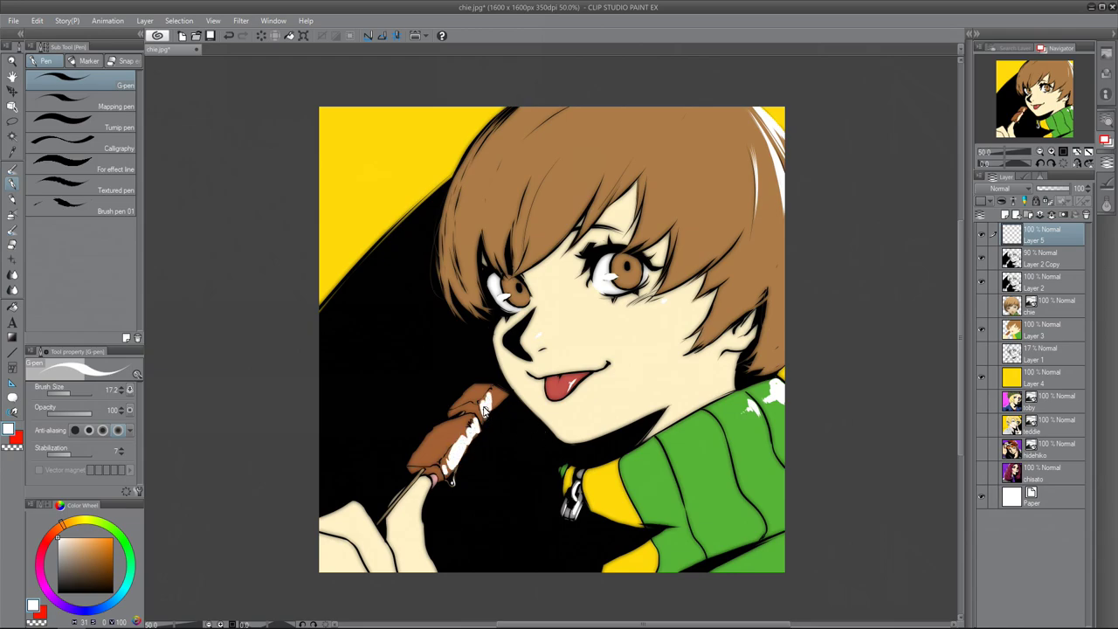
pyautogui.moveTo(429, 494)
pyautogui.mouseDown()
pyautogui.moveTo(428, 584)
pyautogui.moveTo(428, 551)
pyautogui.mouseUp()
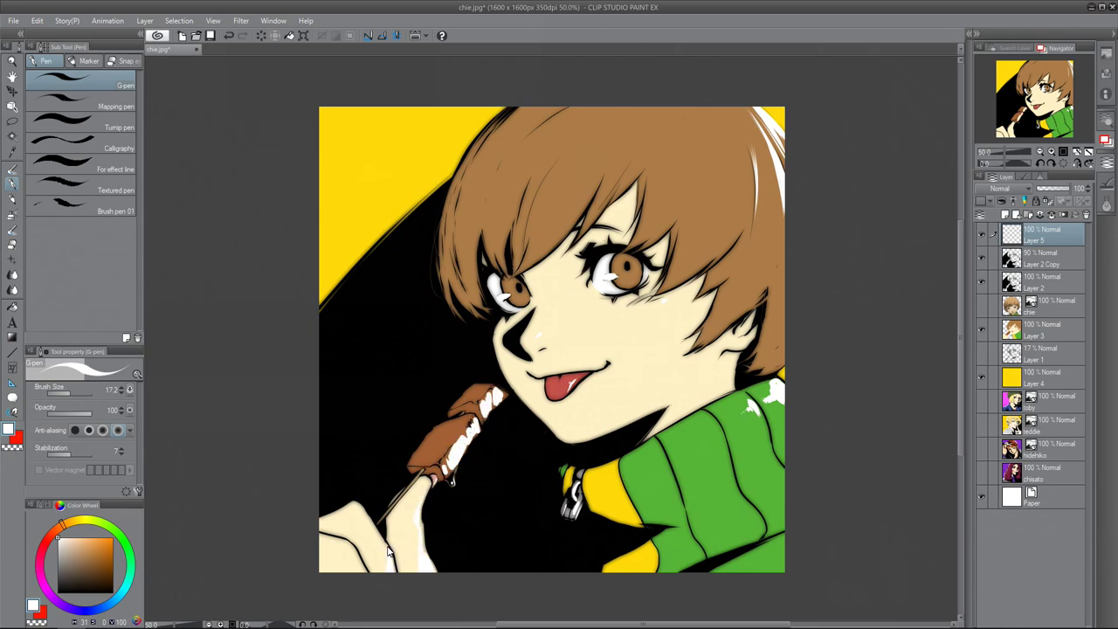
pyautogui.press('e')
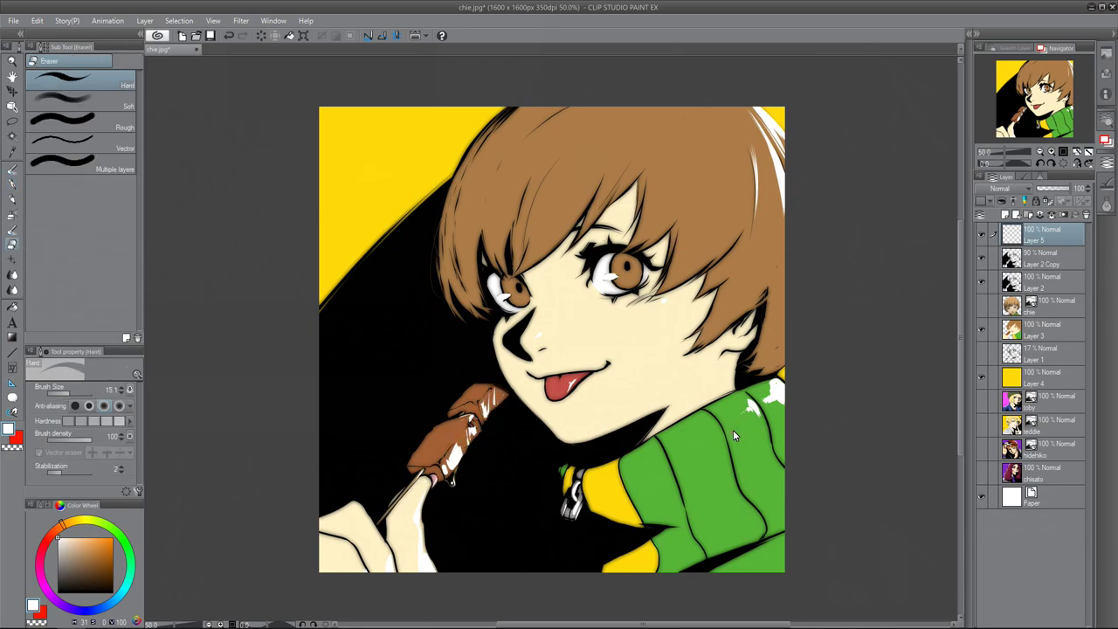
pyautogui.moveTo(455, 467); pyautogui.dragTo(474, 465)
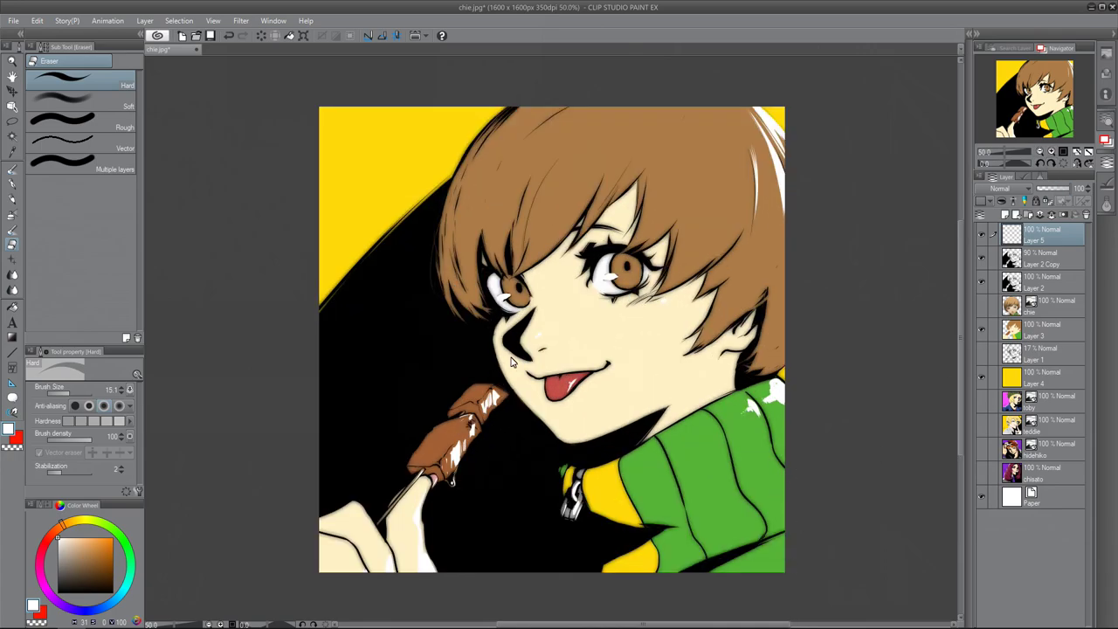
# Sign the artwork in black on a new layer over the yellow background area, using the 6.0 Oil paint flat brush
pyautogui.click(12, 168)
pyautogui.click(113, 593)
pyautogui.moveTo(332, 231); pyautogui.dragTo(327, 262)
pyautogui.click(229, 36)
pyautogui.click(1004, 214)
pyautogui.click(1051, 152)
pyautogui.moveTo(255, 186); pyautogui.dragTo(254, 218)
pyautogui.moveTo(245, 197); pyautogui.dragTo(281, 210)
pyautogui.moveTo(279, 187); pyautogui.dragTo(297, 209)
pyautogui.moveTo(301, 153); pyautogui.dragTo(381, 77)
pyautogui.click(1039, 152)
# Save the signed artwork as a file named chie
pyautogui.click(13, 21)
pyautogui.click(52, 111)
pyautogui.click(227, 269)
pyautogui.click(227, 280)
pyautogui.click(519, 295)
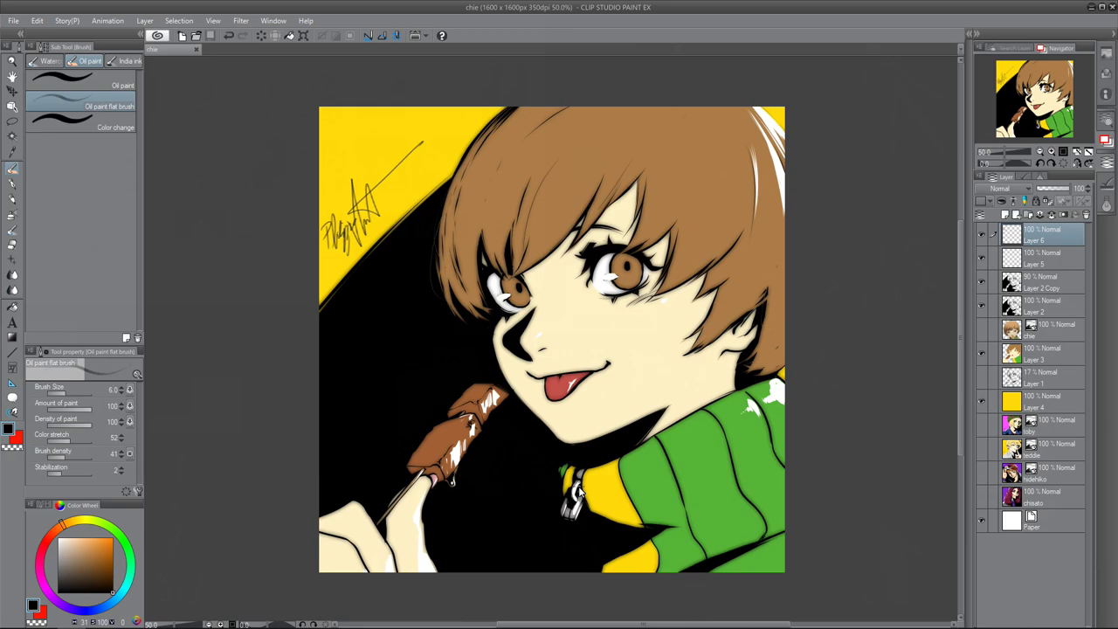
# Hide the current portrait's line art, color and yellow background layers and show the teddie layer to view that portrait
pyautogui.click(982, 283)
pyautogui.click(981, 306)
pyautogui.click(982, 353)
pyautogui.click(981, 424)
pyautogui.click(982, 445)
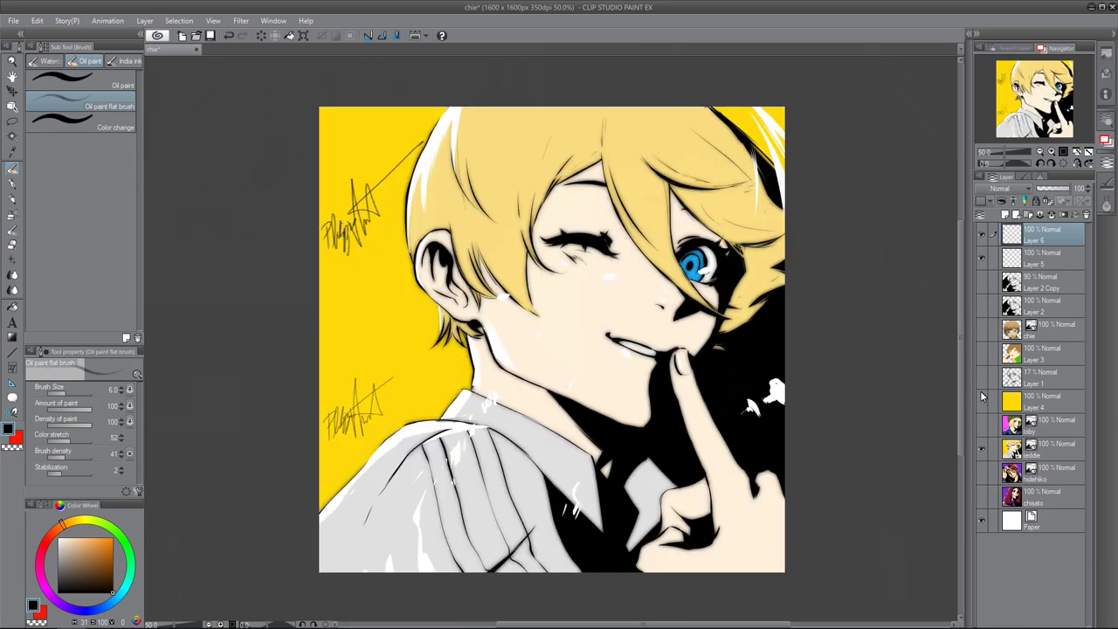